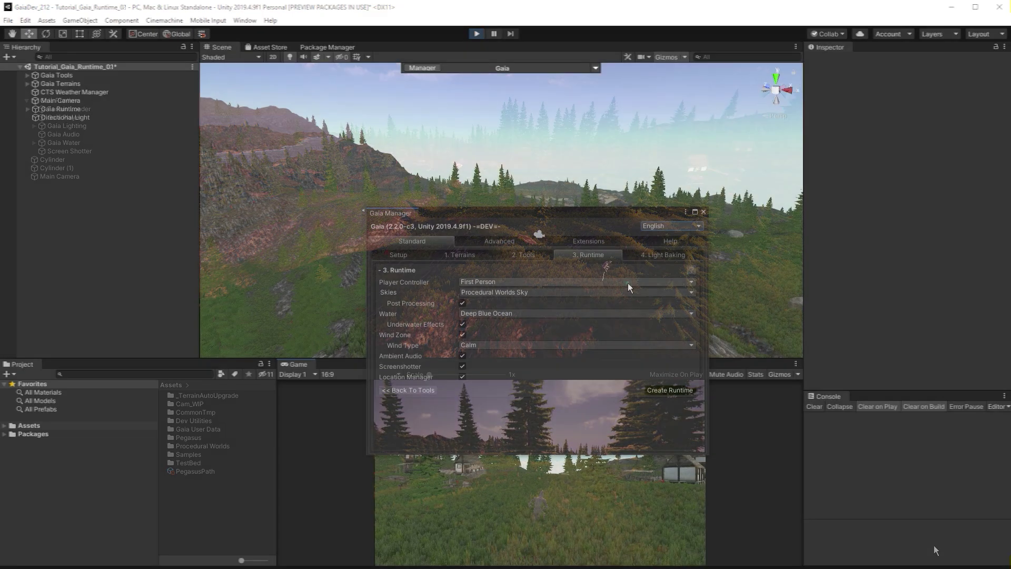
# - Choose First Person as the player and Procedural Worlds Sky, and toggle the post processing option
pyautogui.click(628, 282)
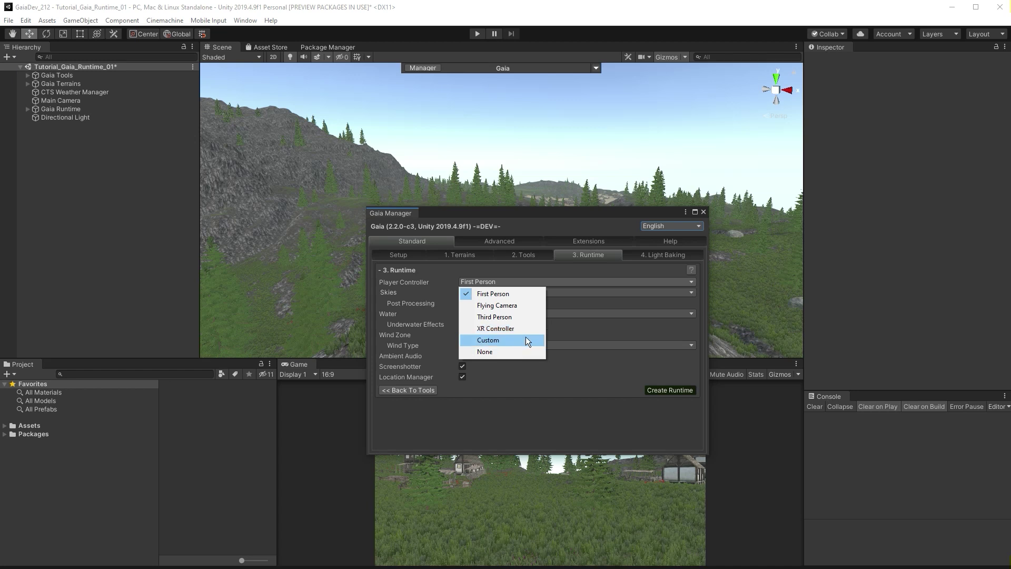
pyautogui.click(587, 408)
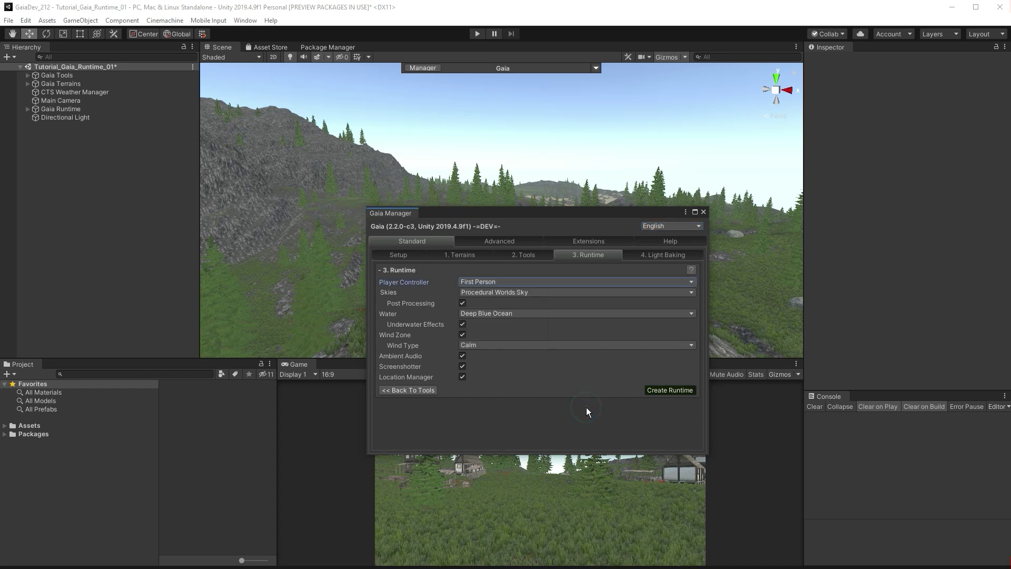
pyautogui.click(593, 291)
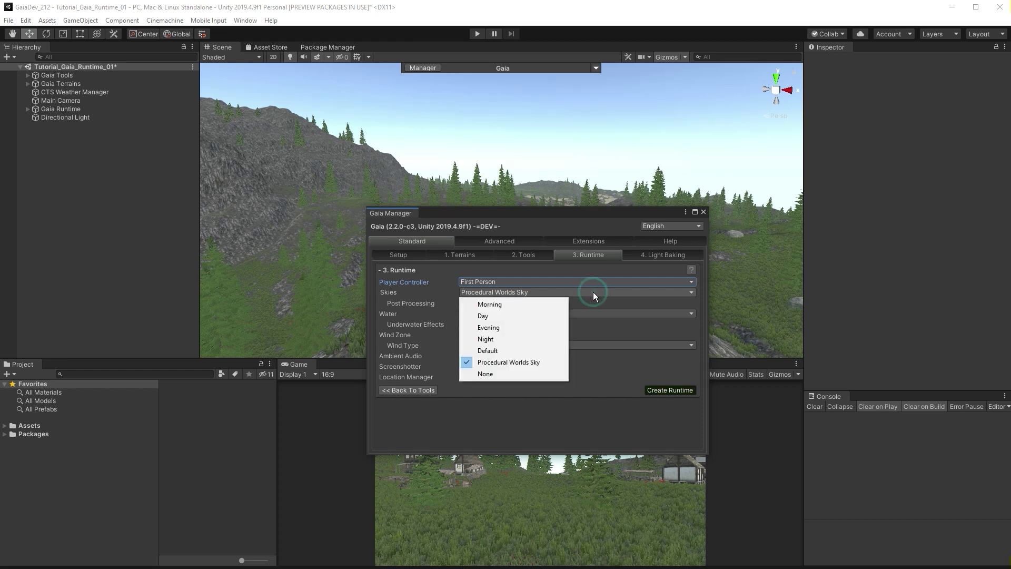
pyautogui.click(544, 365)
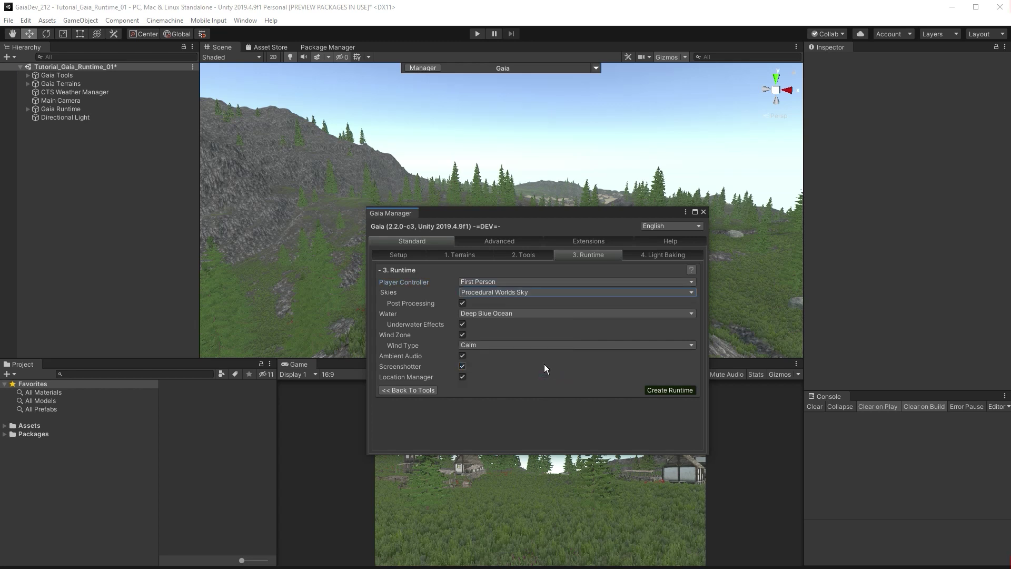
pyautogui.click(463, 303)
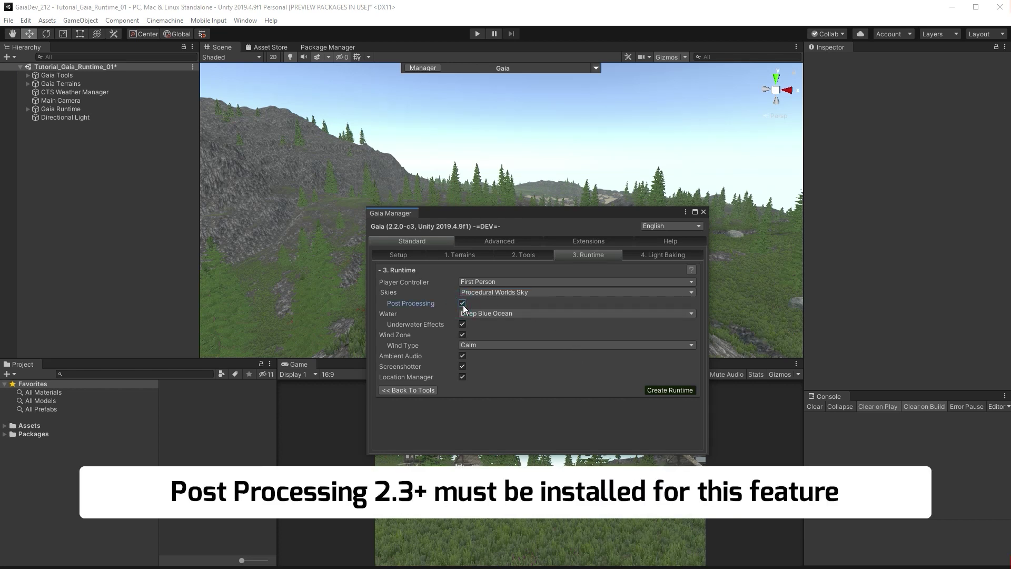
# - Keep Deep Blue Ocean water, a Calm wind zone, and ambient audio enabled
pyautogui.click(548, 314)
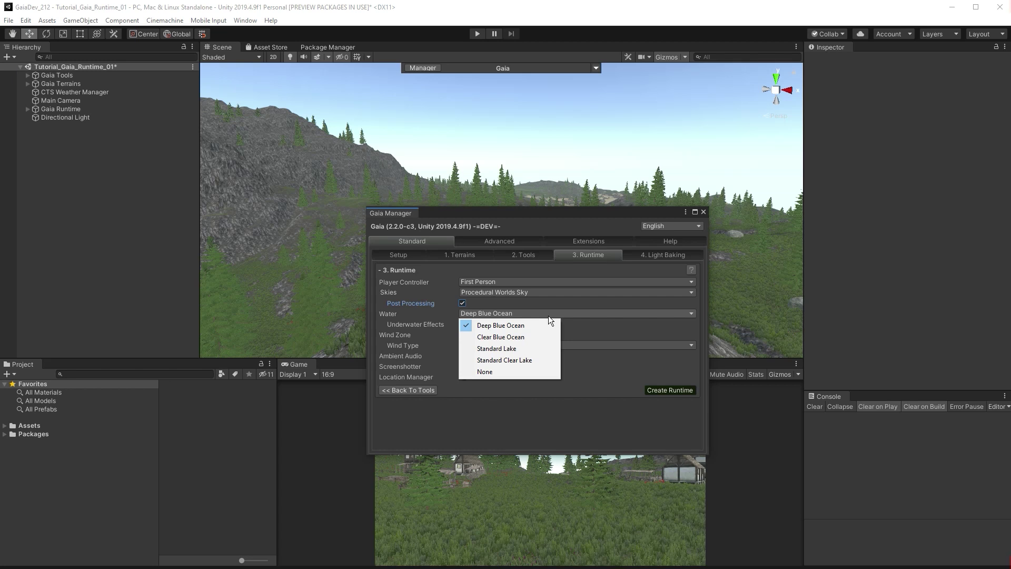
pyautogui.click(616, 327)
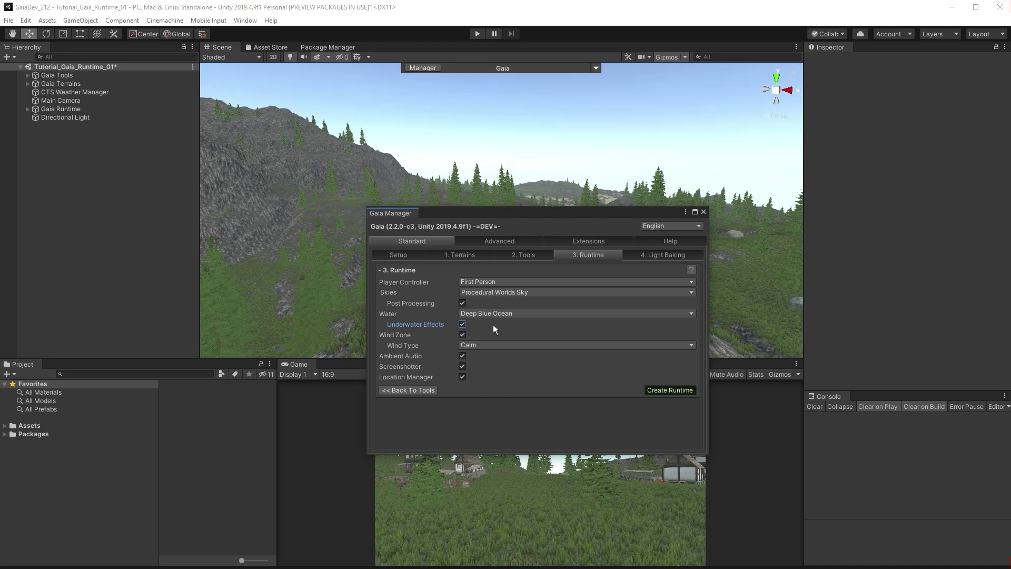
pyautogui.click(462, 335)
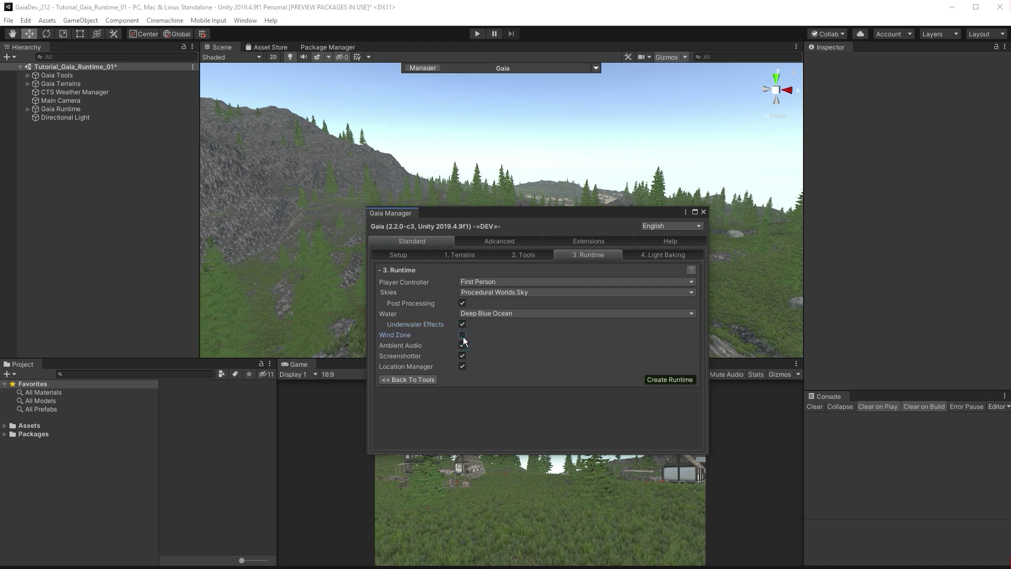
pyautogui.click(463, 336)
pyautogui.click(477, 344)
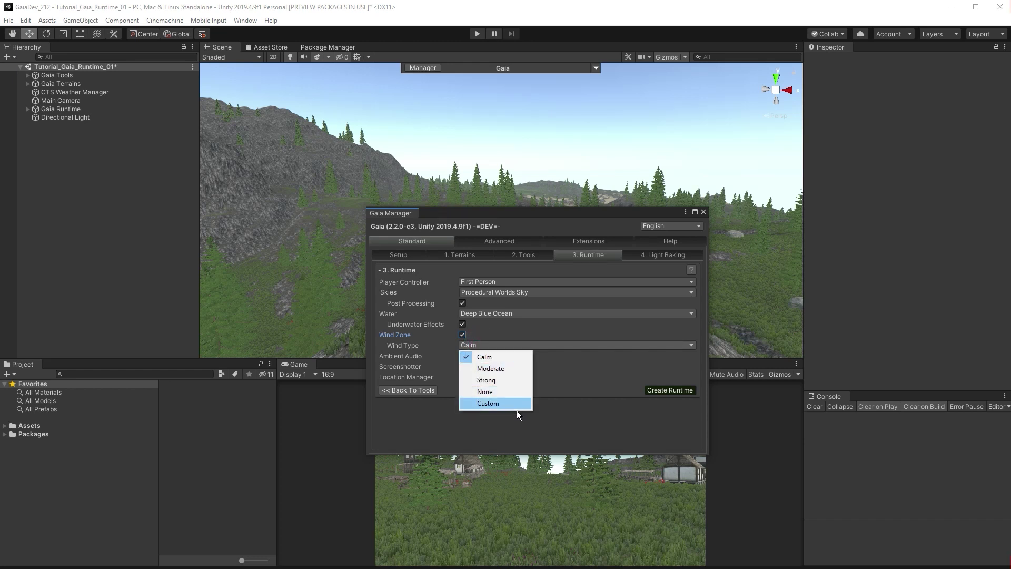
pyautogui.click(595, 372)
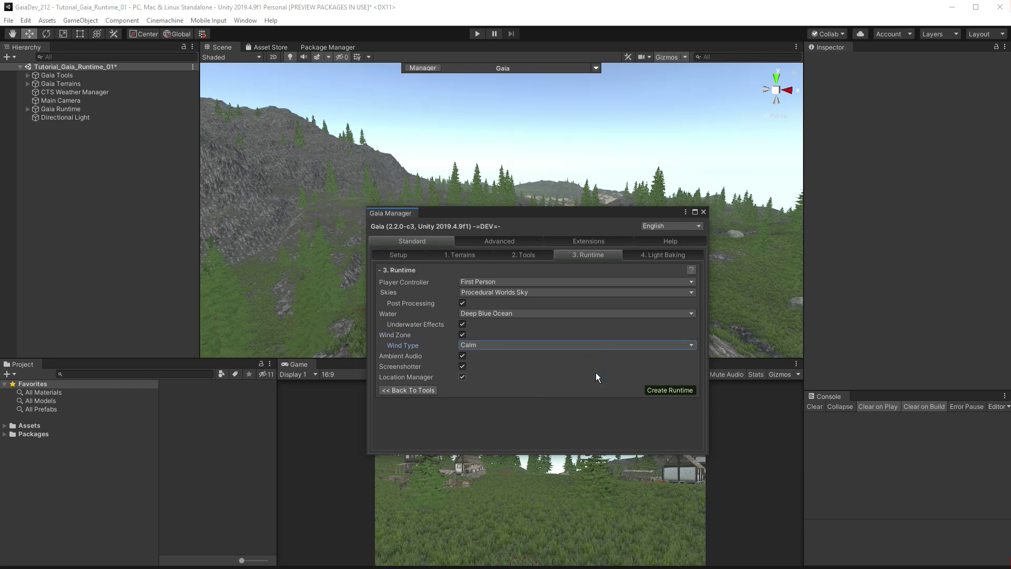
pyautogui.click(463, 357)
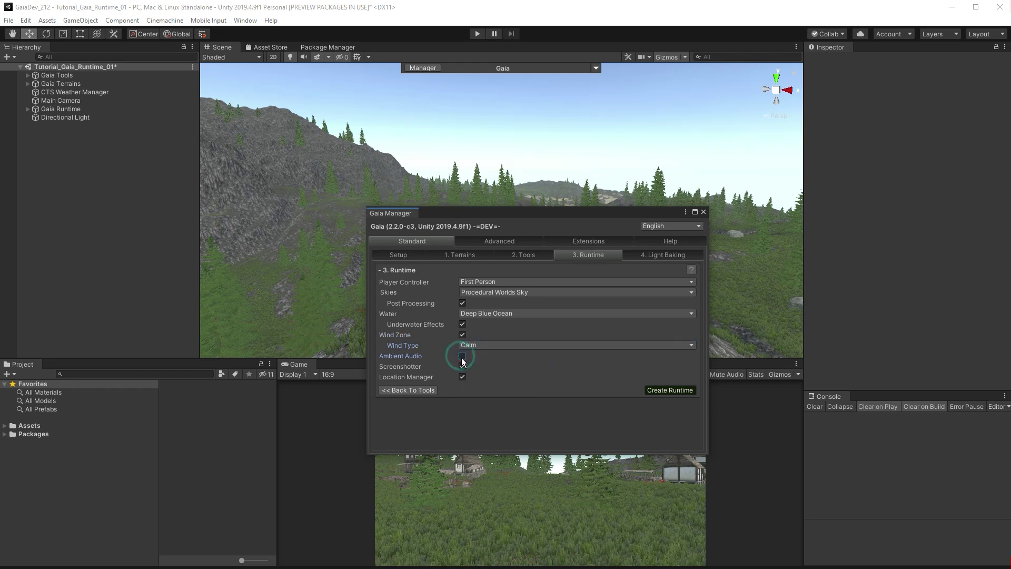
pyautogui.click(463, 357)
# - Create the Gaia runtime components in the scene, confirm, and close Gaia Manager
pyautogui.click(657, 390)
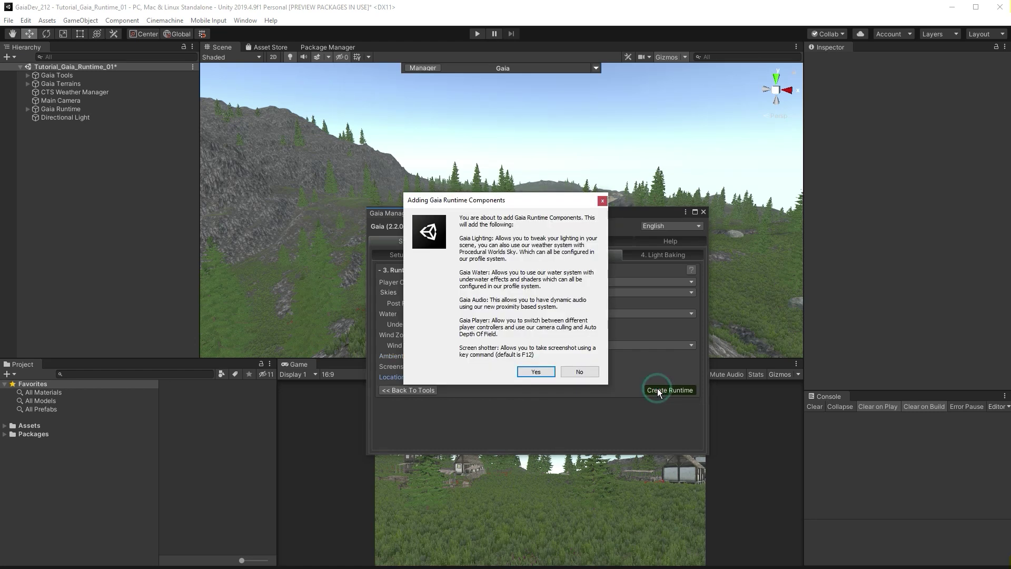
pyautogui.click(536, 372)
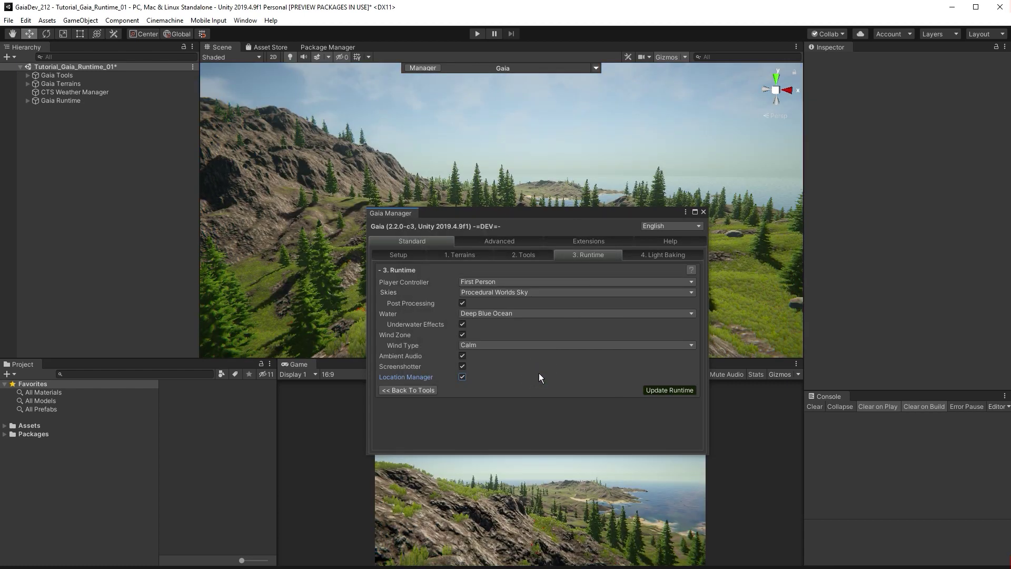
pyautogui.click(704, 212)
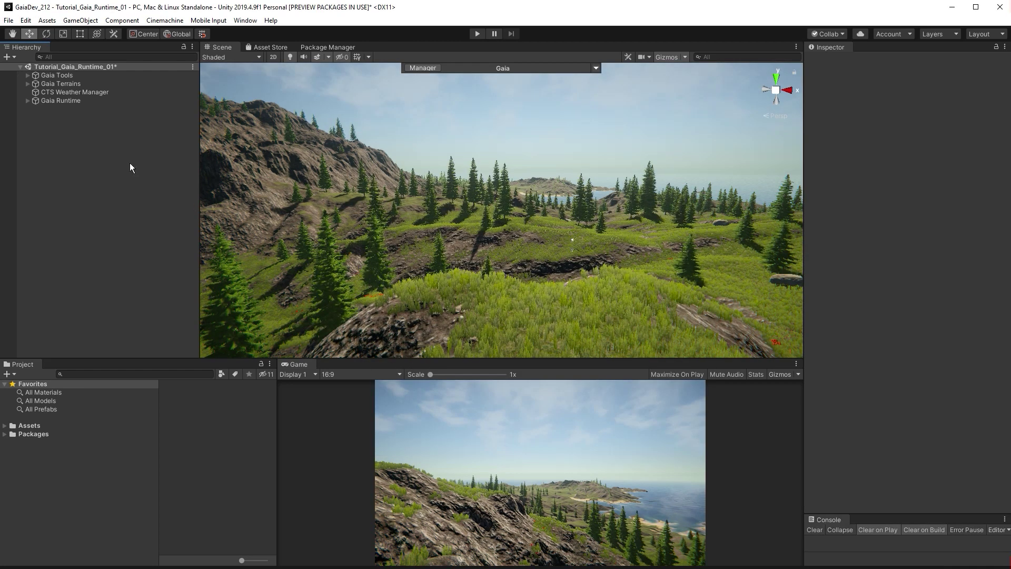
# - Select the Gaia Player and set its Controller Type to First Person
pyautogui.click(28, 100)
pyautogui.click(54, 118)
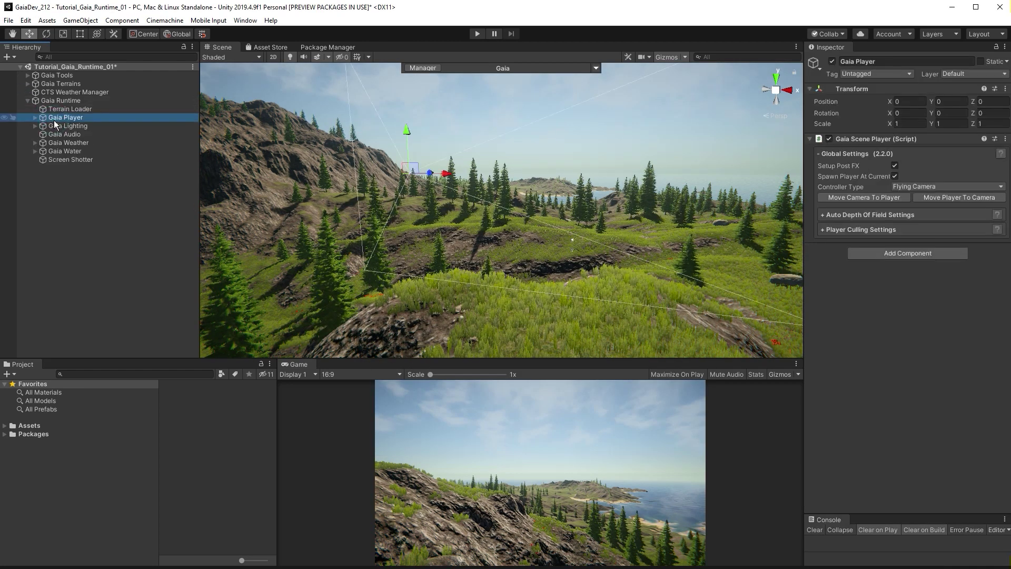
pyautogui.click(920, 187)
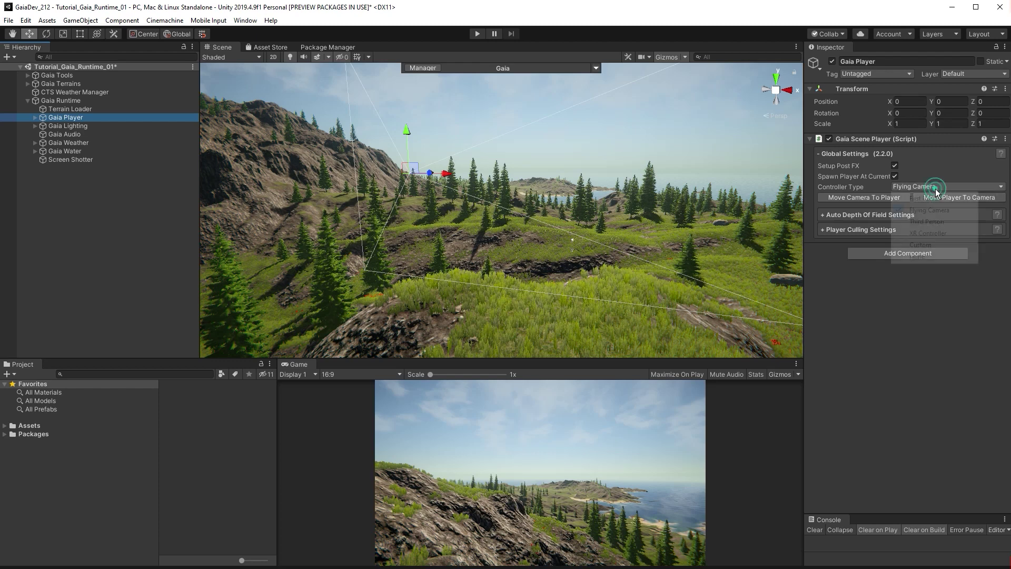
pyautogui.click(926, 196)
pyautogui.click(958, 197)
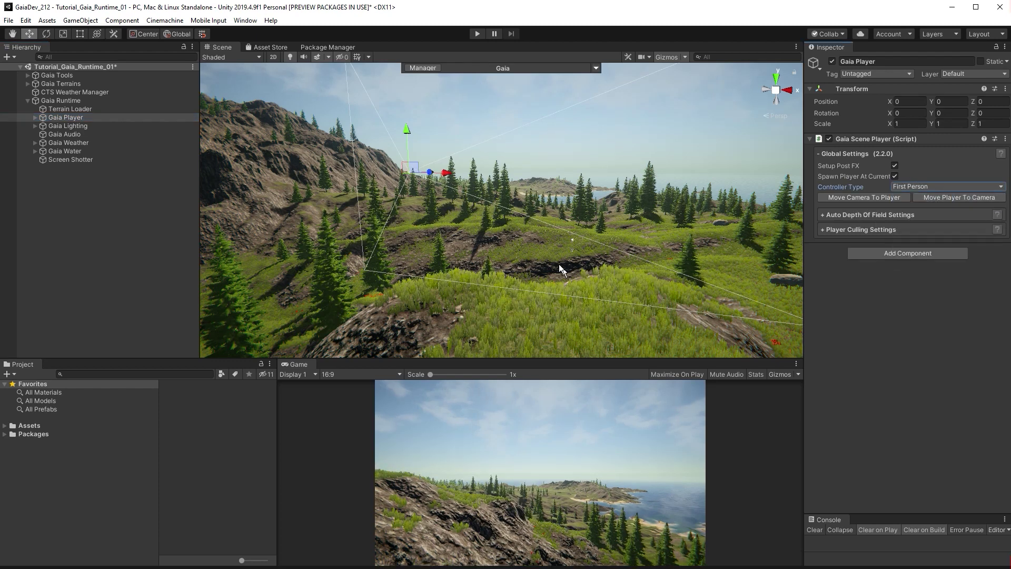
# - Move the Gaia Player to the scene view's position and frame it
pyautogui.moveTo(526, 261); pyautogui.dragTo(648, 262, button='right')
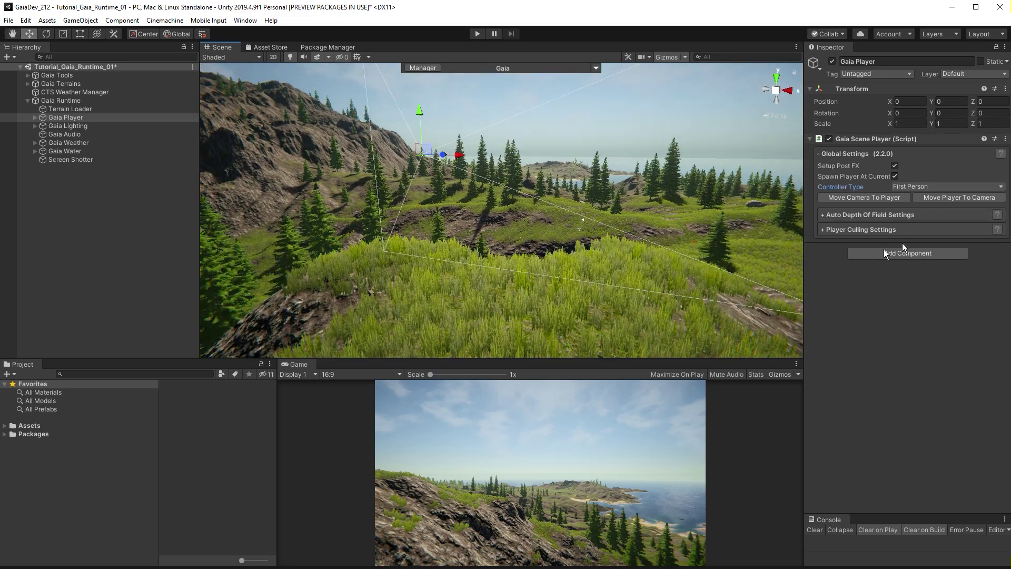
pyautogui.click(962, 199)
pyautogui.press('f')
pyautogui.moveTo(518, 253); pyautogui.dragTo(674, 291, button='right')
# - Expand the Auto Depth Of Field Settings and try the Ignore Player option
pyautogui.click(848, 215)
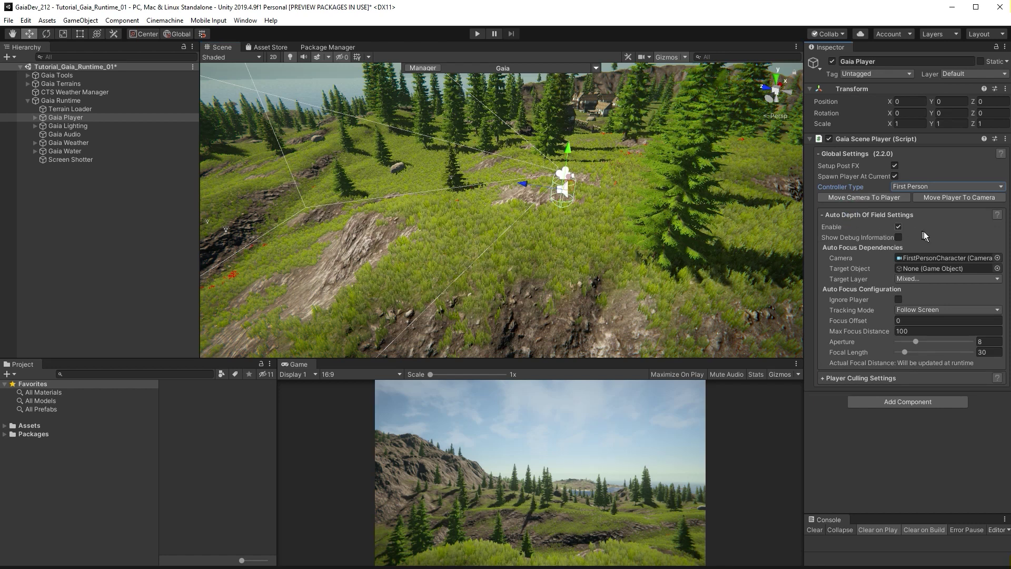
pyautogui.click(900, 299)
pyautogui.click(899, 299)
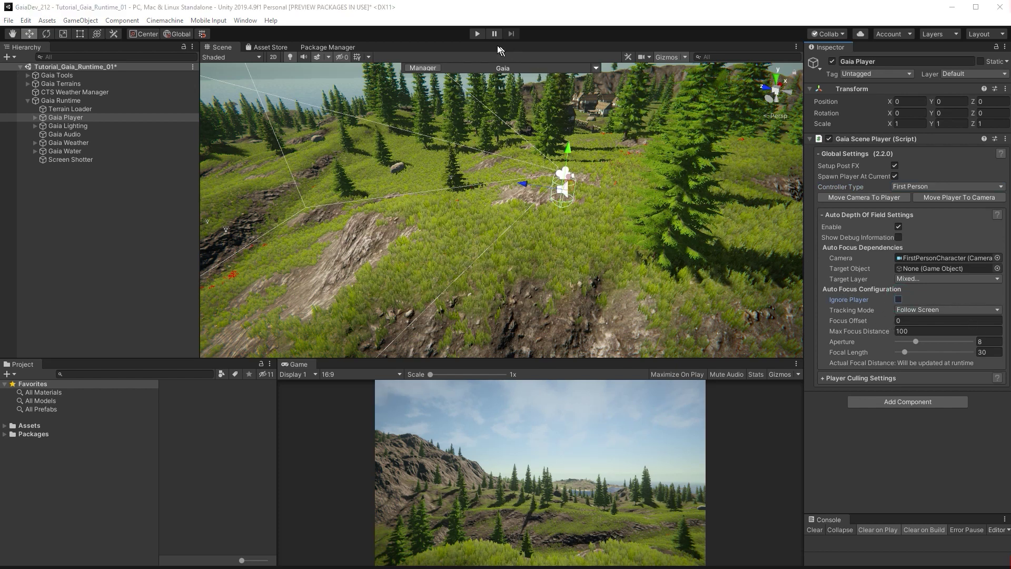
# - Start Play mode and turn on Ignore Player for auto depth of field
pyautogui.click(478, 35)
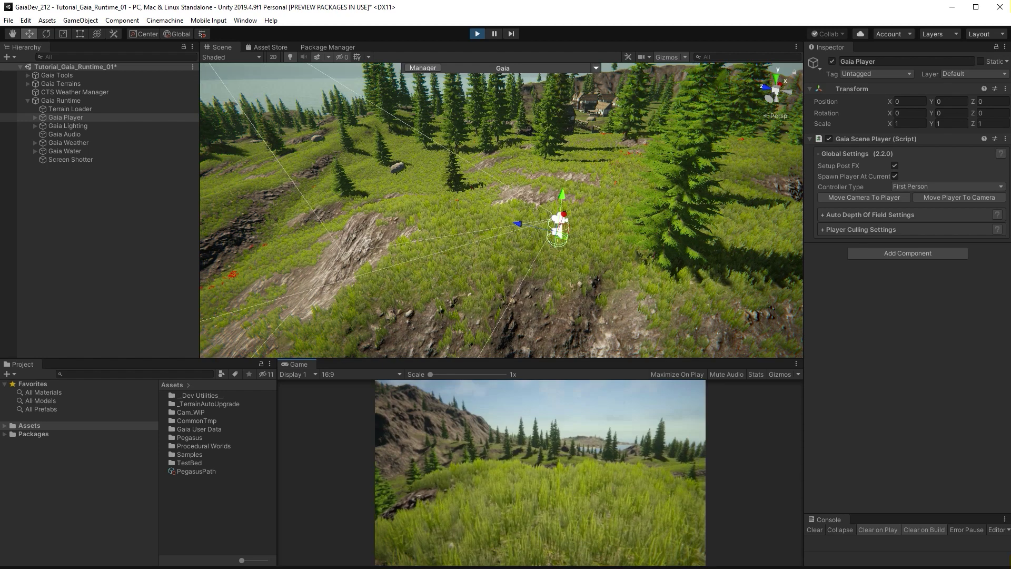
pyautogui.click(837, 215)
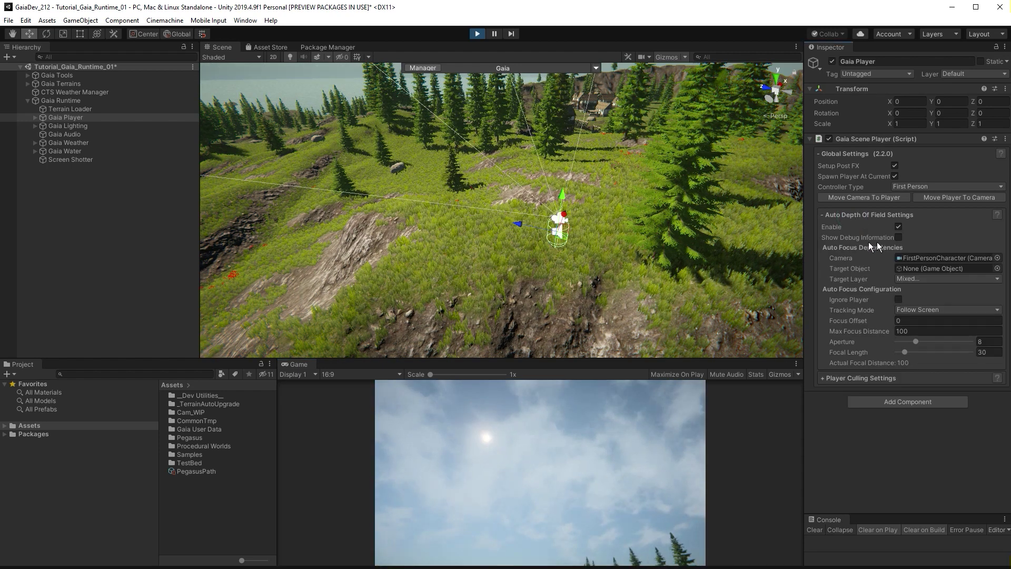
pyautogui.click(898, 299)
pyautogui.click(586, 479)
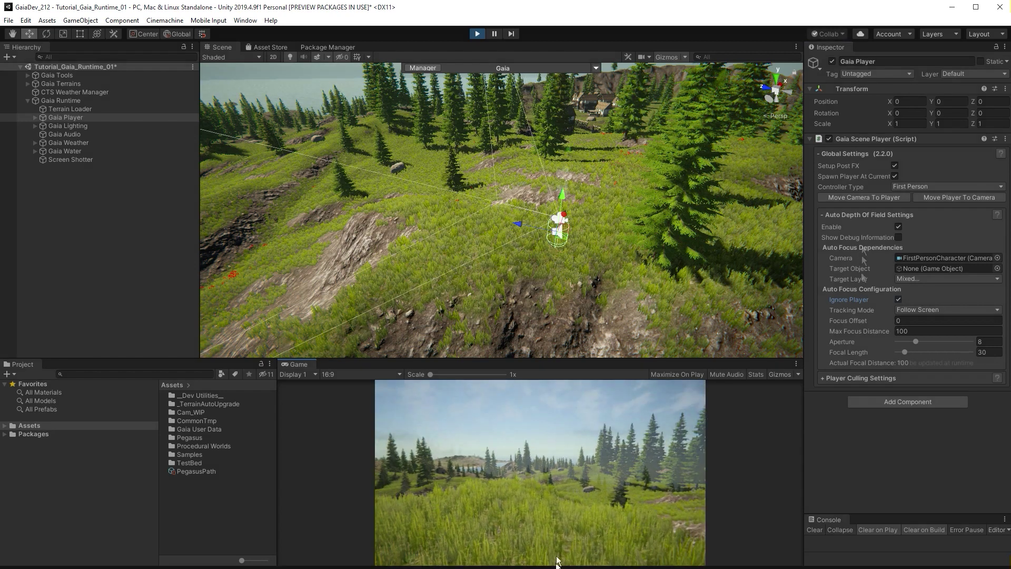
# - Show the Player Culling Settings and use the Gaia Pro Sample Scene Culling Profile
pyautogui.press('Escape')
pyautogui.click(860, 215)
pyautogui.click(859, 228)
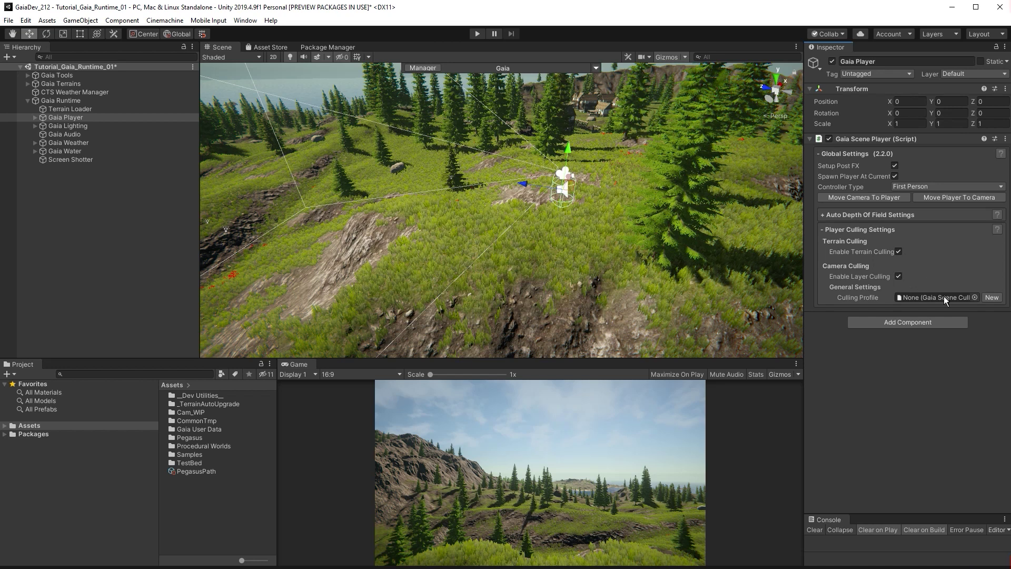
pyautogui.click(974, 297)
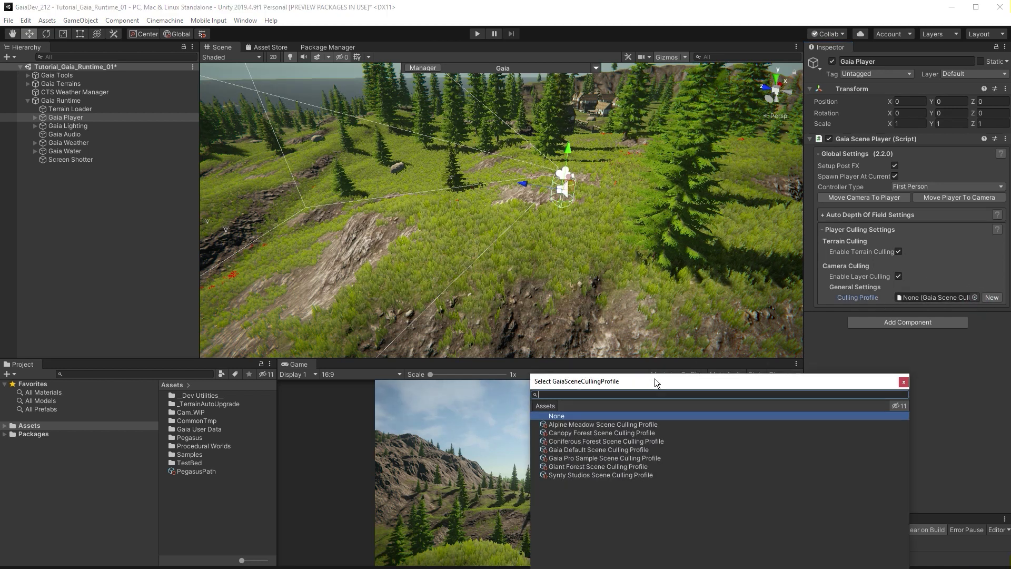
pyautogui.click(576, 458)
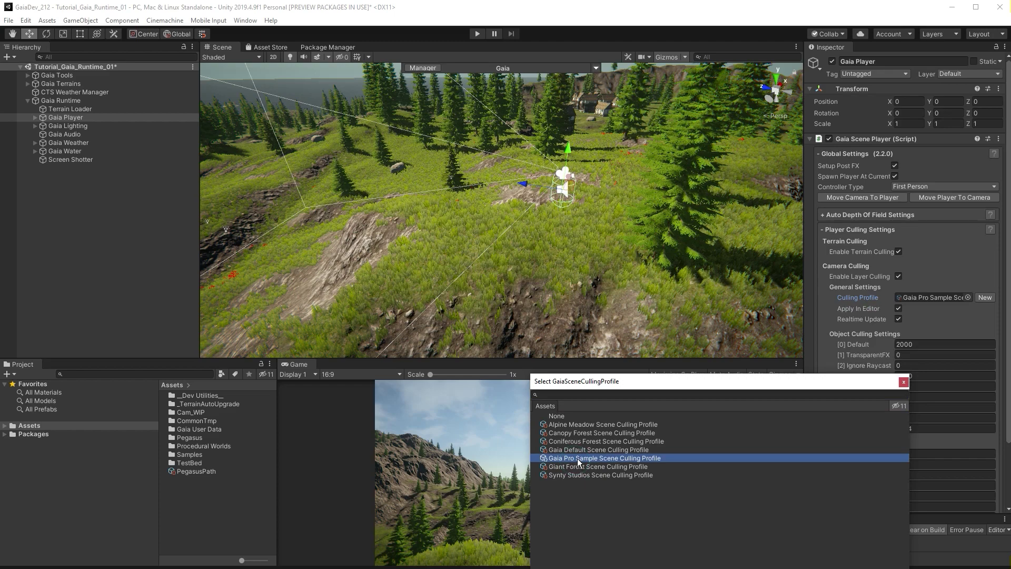
pyautogui.click(903, 382)
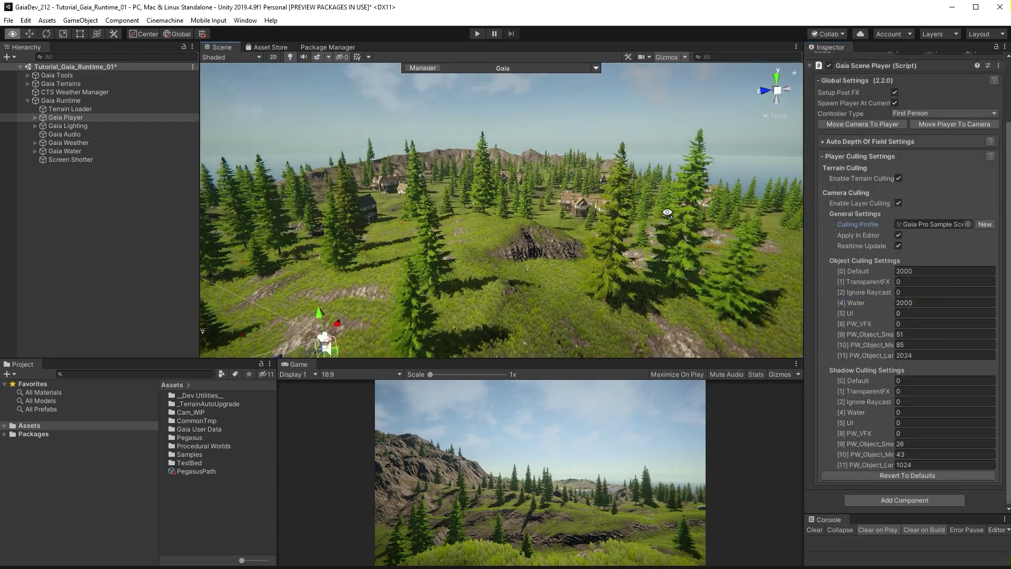
# - Put the village's wooden stable on the PW_Object_Large layer, then reselect Gaia Player
pyautogui.press('w')
pyautogui.moveTo(376, 236); pyautogui.dragTo(376, 237, button='right')
pyautogui.click(447, 204)
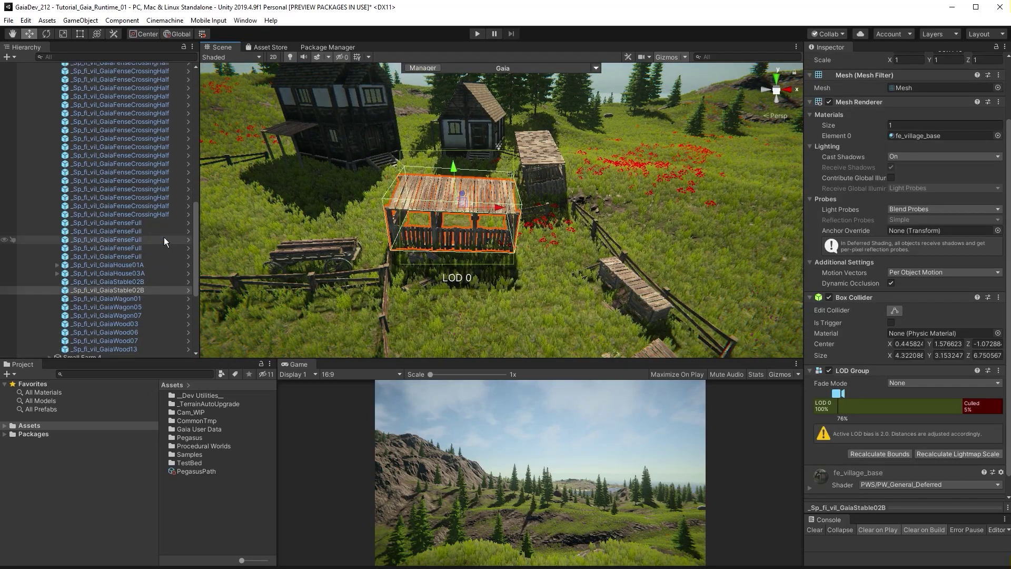
pyautogui.scroll(3, 864, 93)
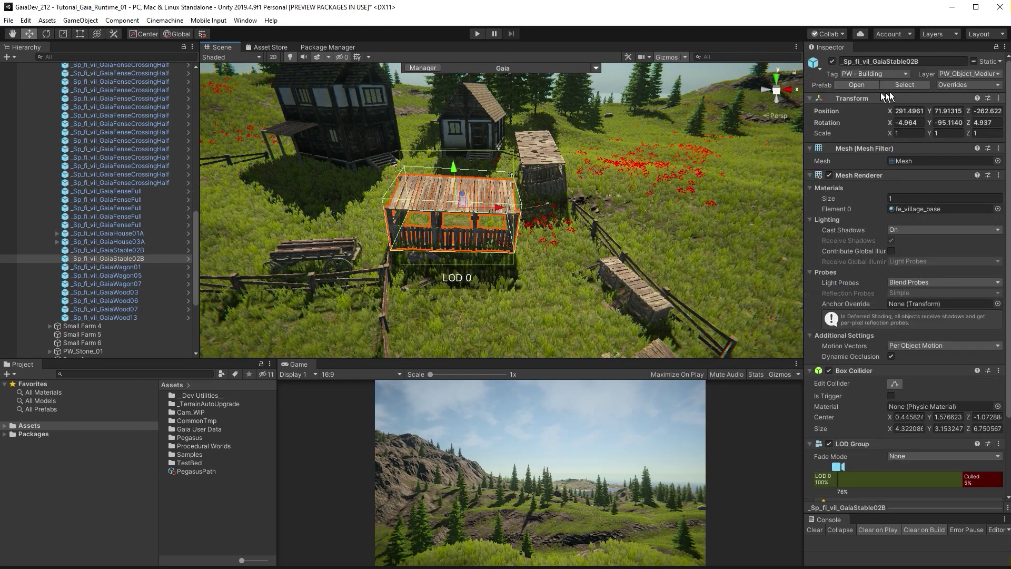
pyautogui.click(963, 75)
pyautogui.click(1001, 178)
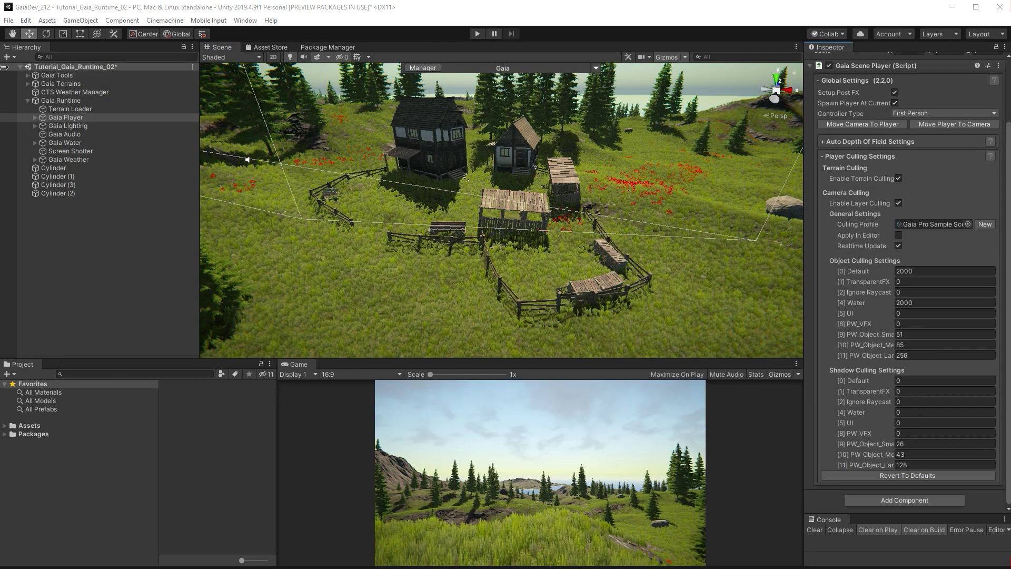
pyautogui.click(68, 117)
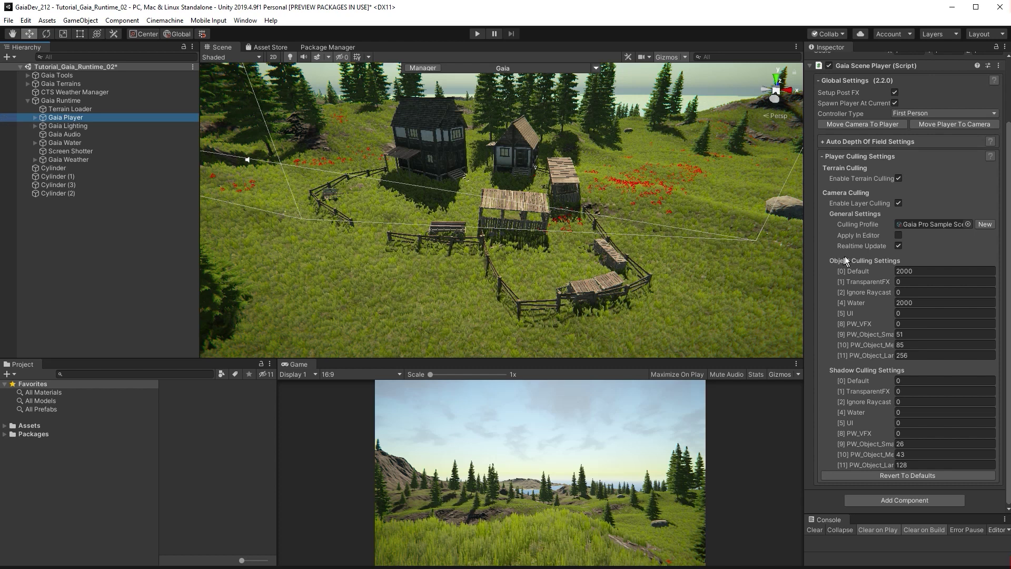
# - Enable Apply In Editor and set layer [10] object culling to 40, shadow culling to 20
pyautogui.click(898, 235)
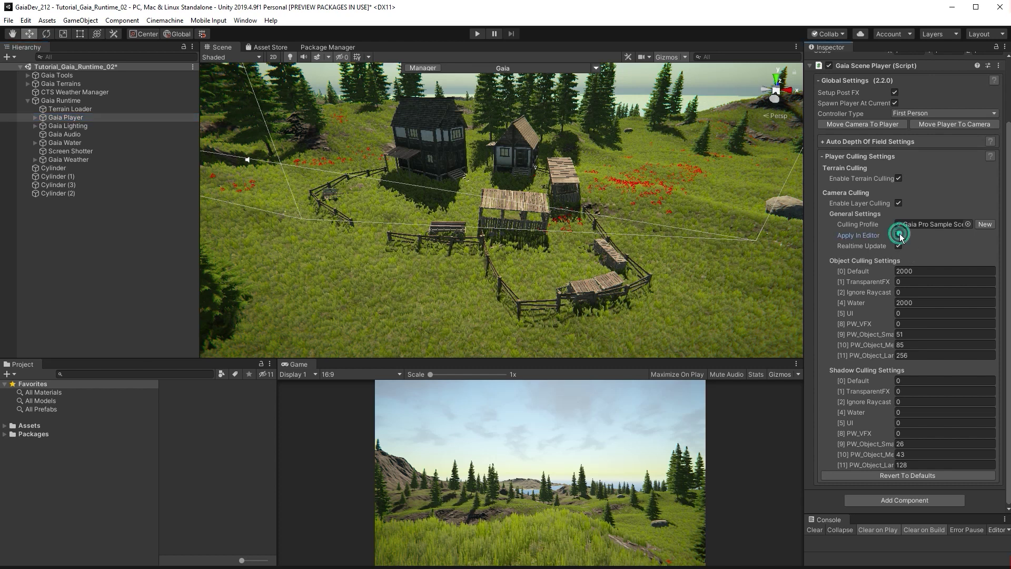
pyautogui.click(919, 344)
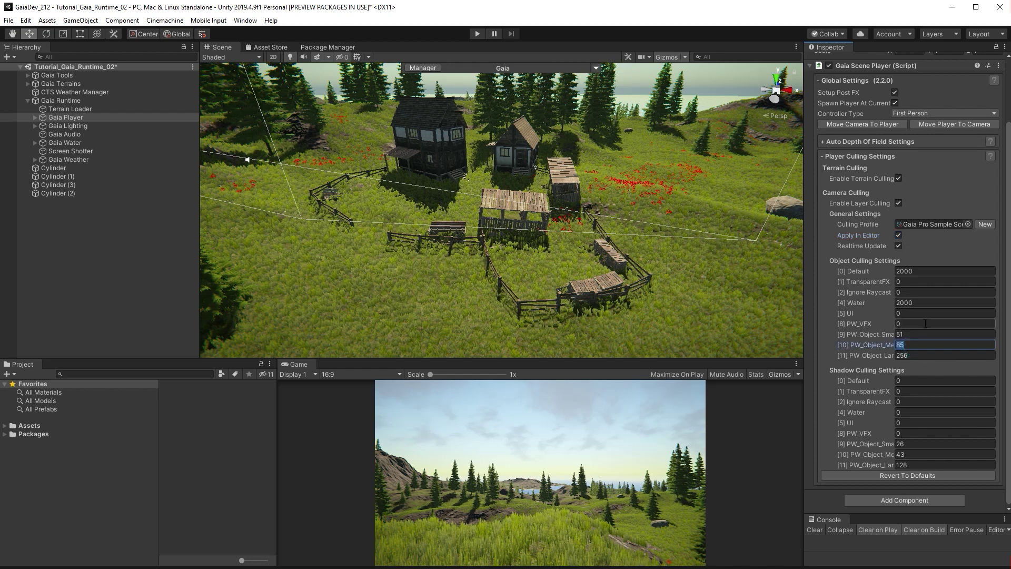
pyautogui.write('40')
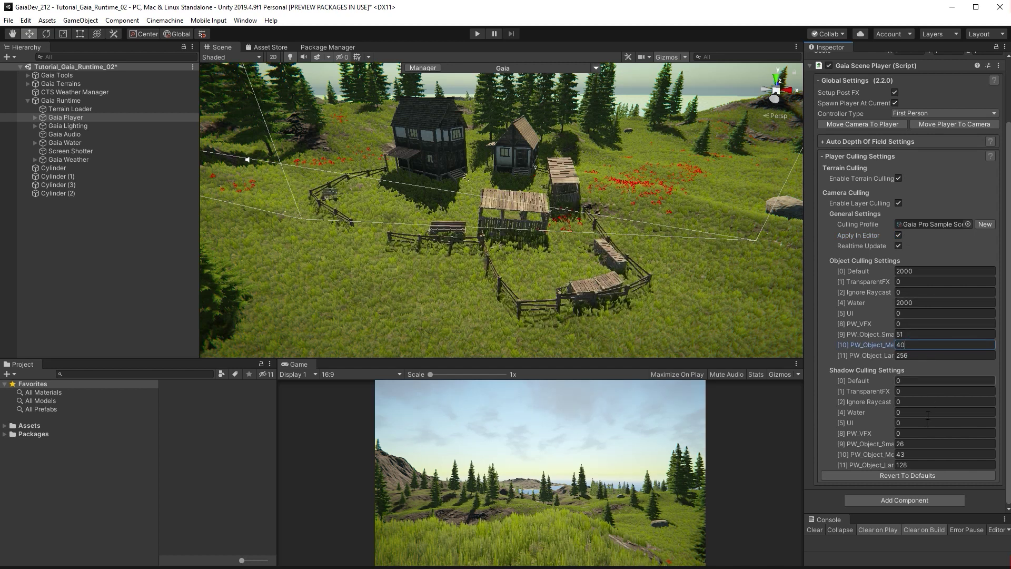
pyautogui.click(925, 454)
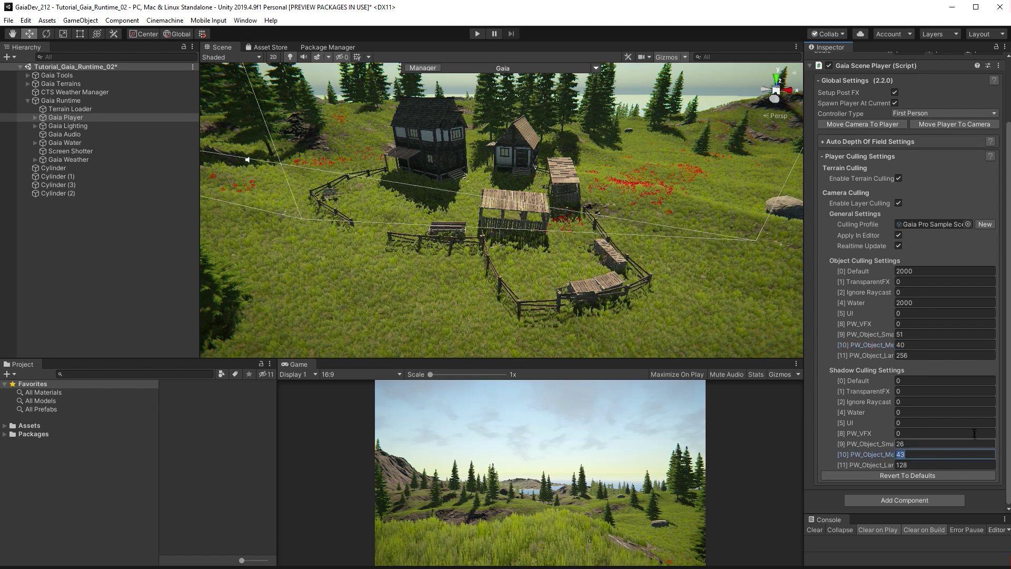
pyautogui.write('20')
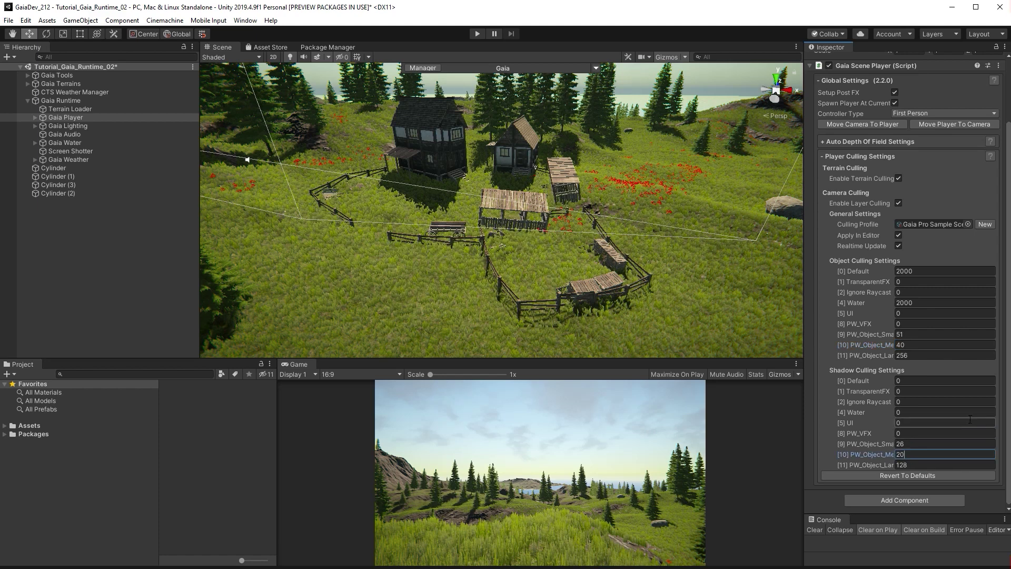
pyautogui.moveTo(611, 230); pyautogui.dragTo(590, 195, button='right')
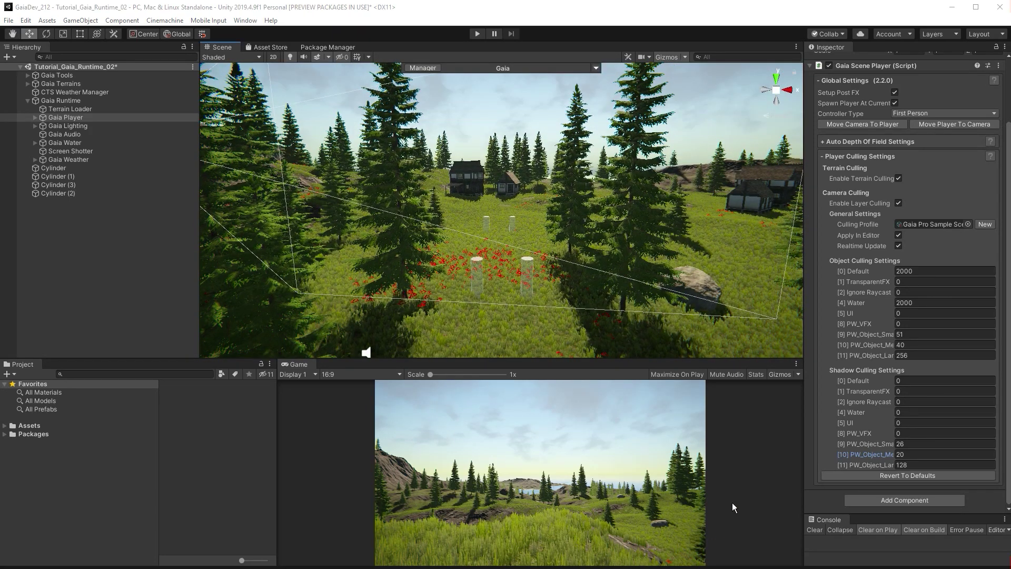
# - Revert culling to defaults and set layer [11] object culling distance to 512
pyautogui.click(928, 473)
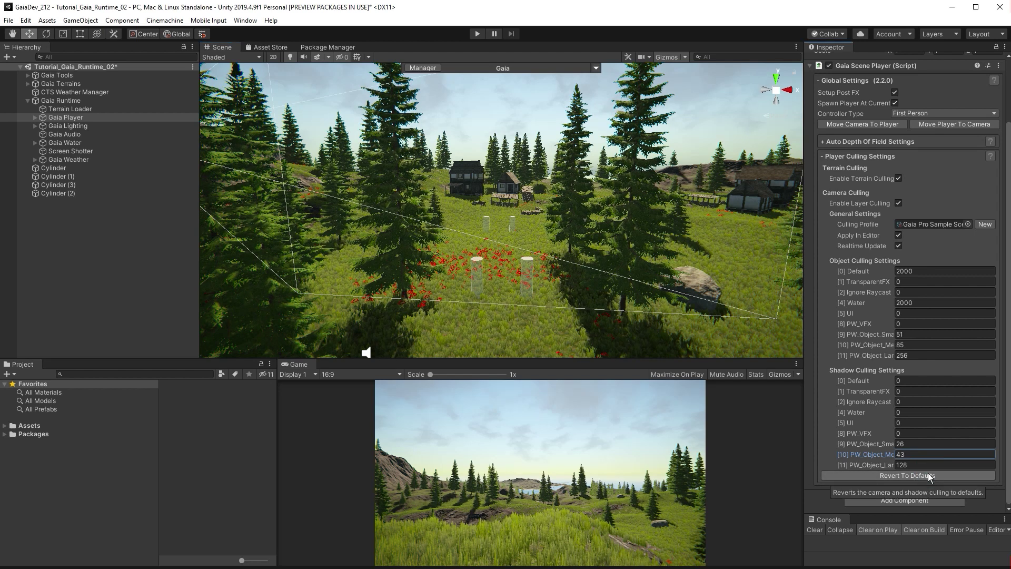
pyautogui.click(900, 355)
pyautogui.write('512')
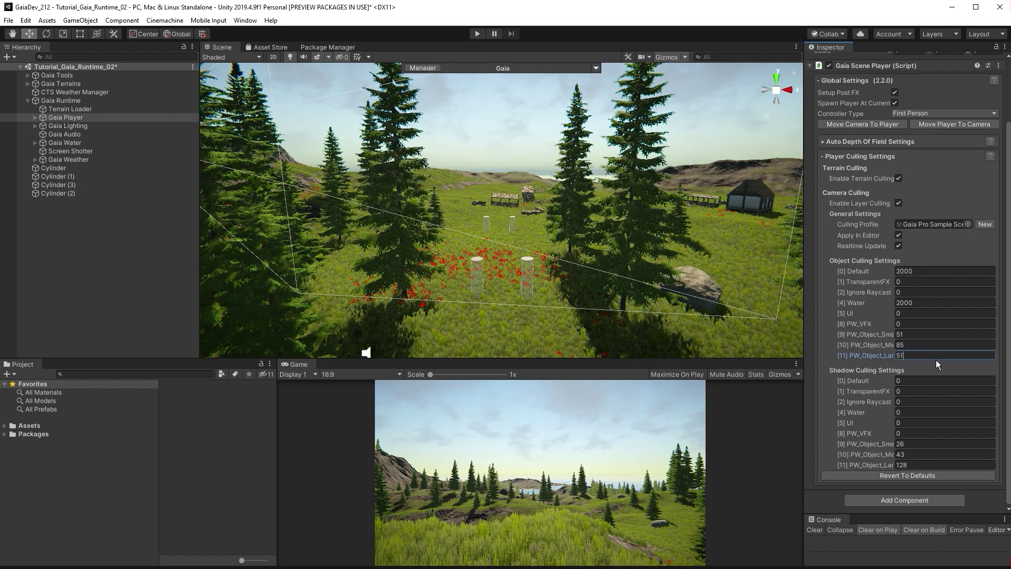
pyautogui.click(915, 466)
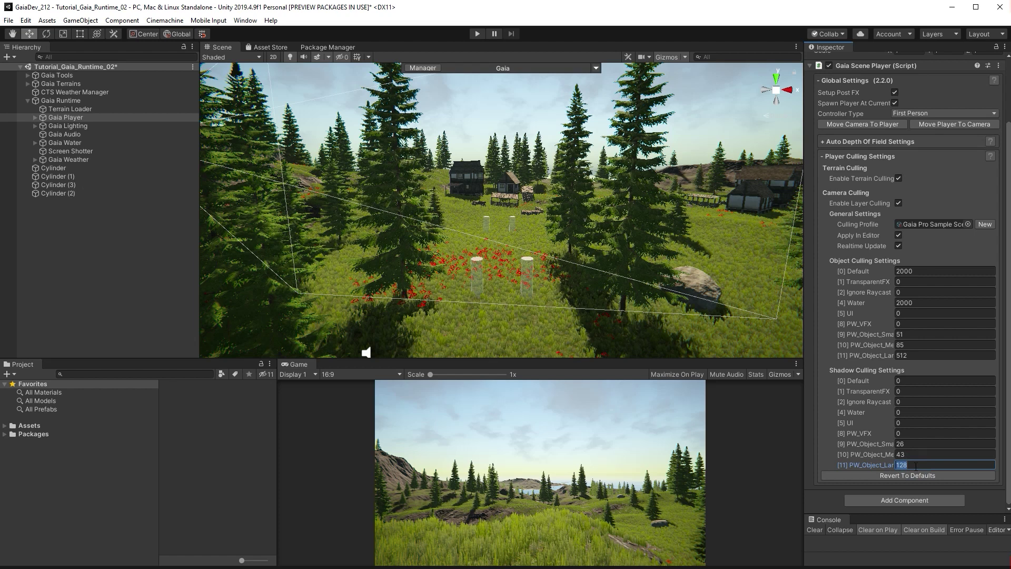
# - Raise the FirstPersonCharacter camera's field of view from 60 to 80
pyautogui.click(222, 177)
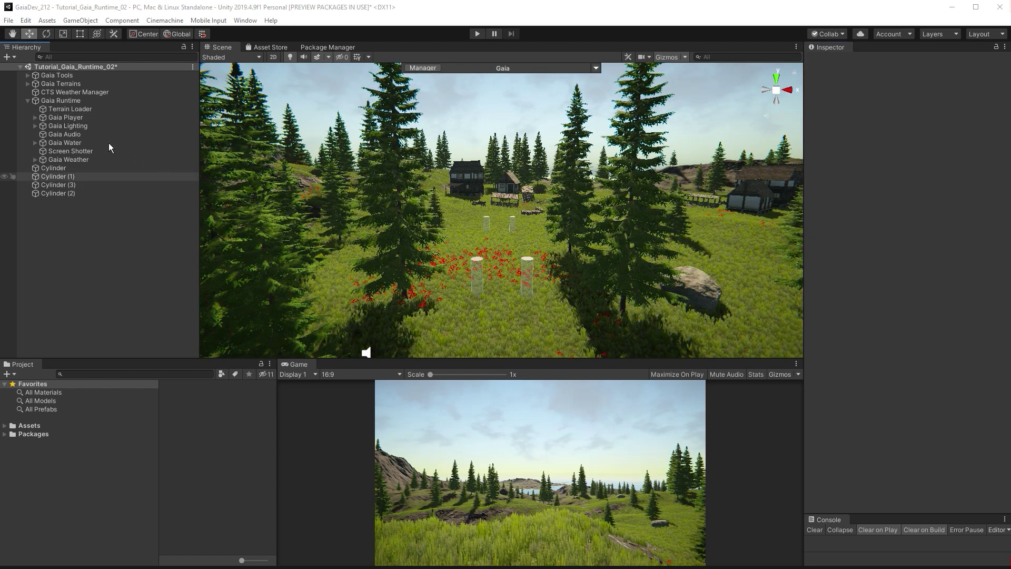
pyautogui.click(35, 117)
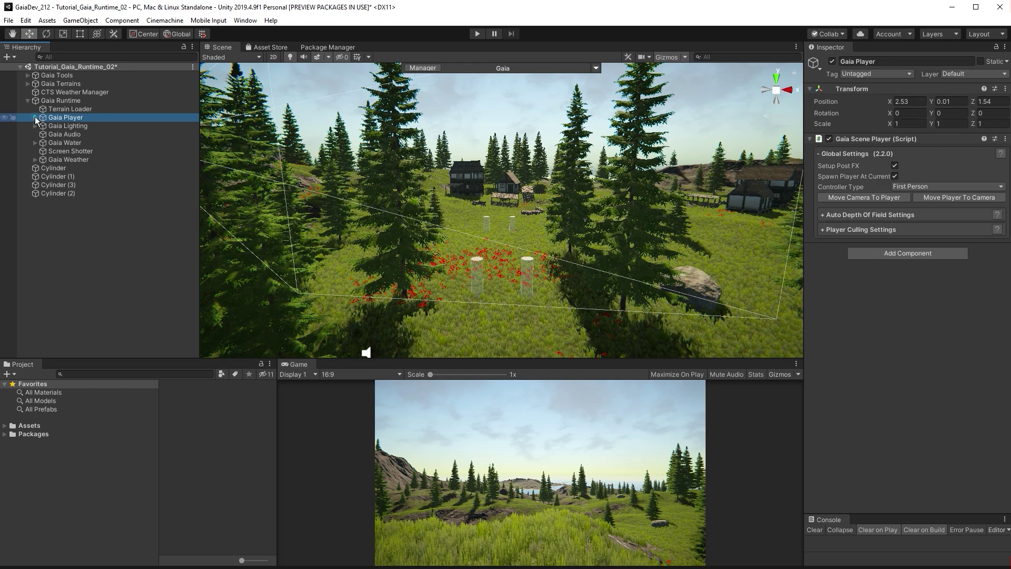
pyautogui.click(35, 117)
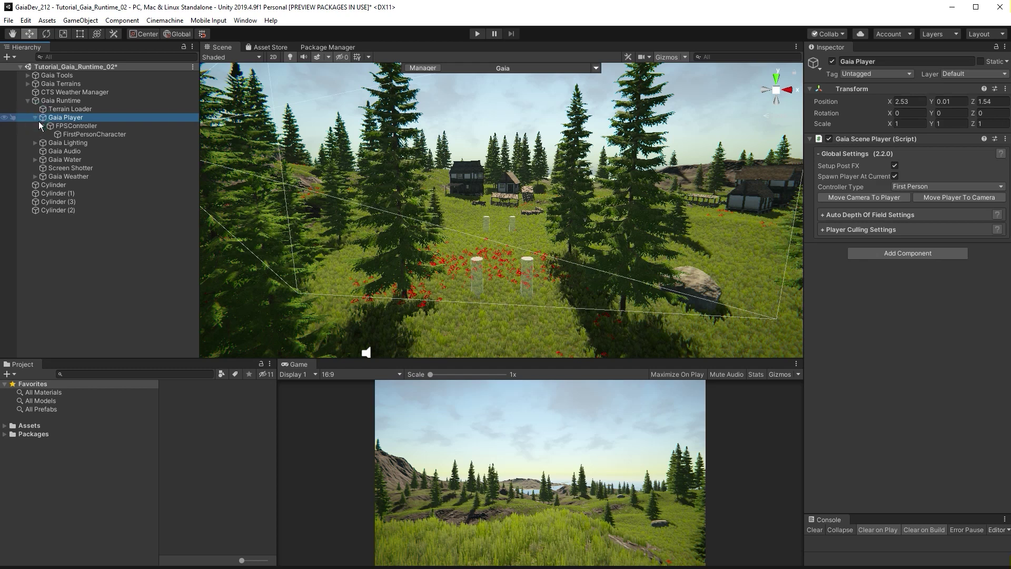
pyautogui.click(96, 134)
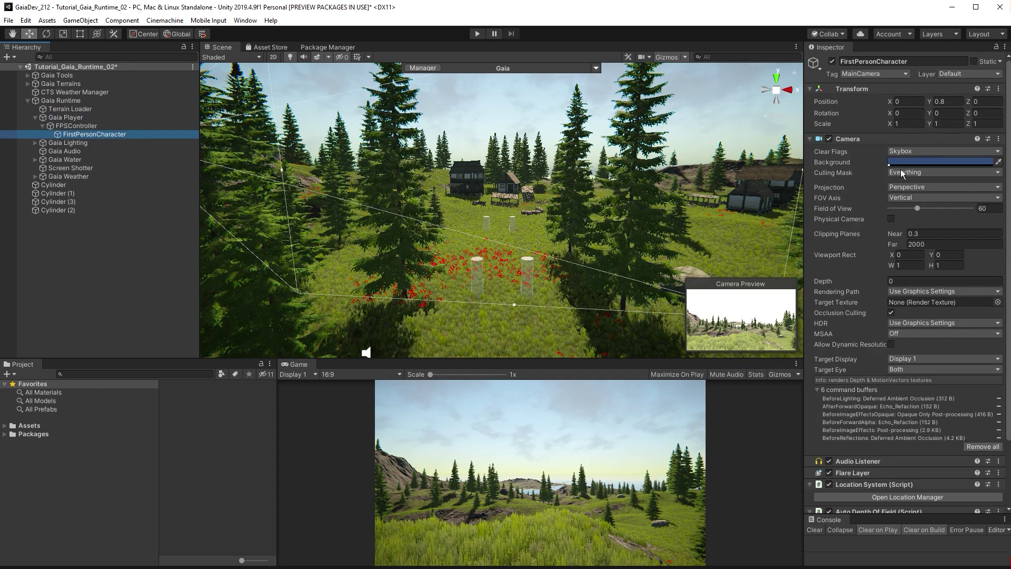
pyautogui.moveTo(917, 208); pyautogui.dragTo(928, 207)
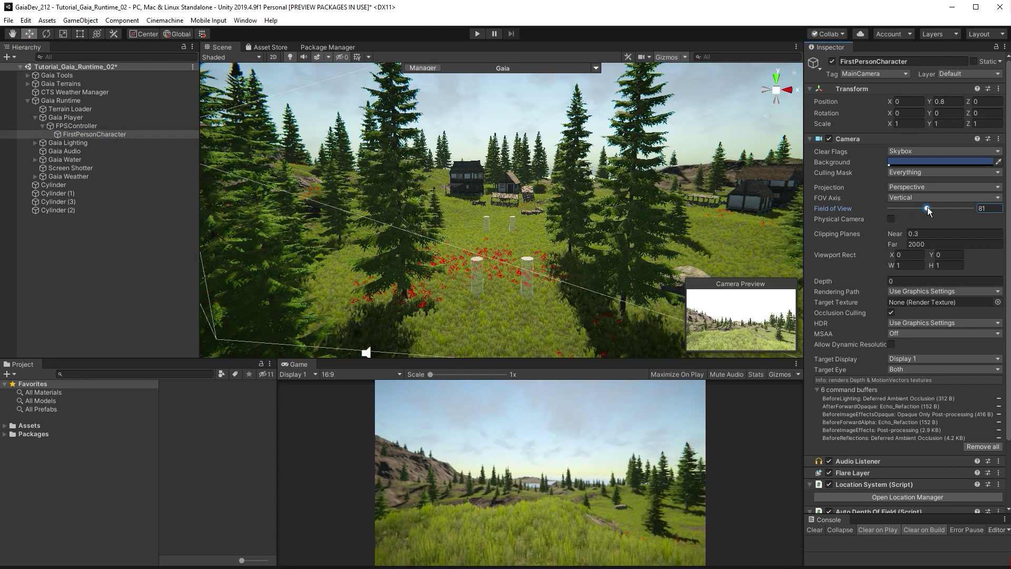
pyautogui.click(59, 125)
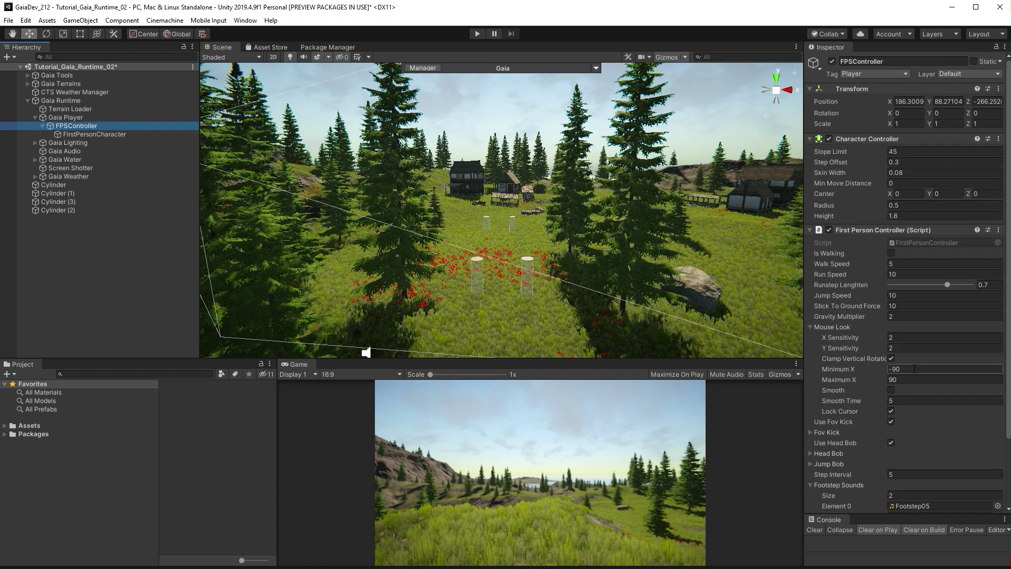
pyautogui.click(65, 117)
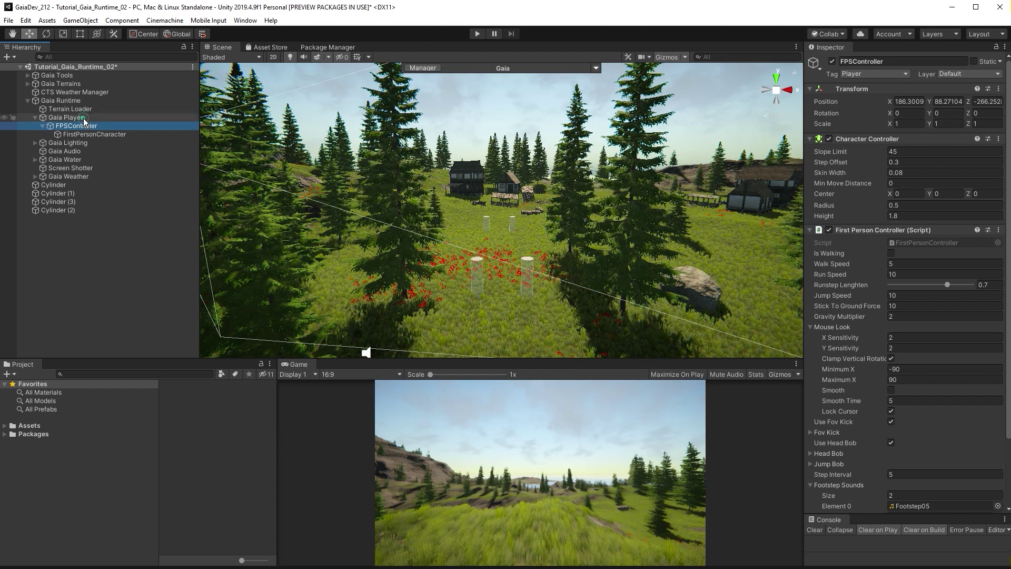
# - Switch Gaia Player to Third Person, with Jump Power 12 and Move Speed Multiplier 3
pyautogui.click(906, 188)
pyautogui.click(906, 222)
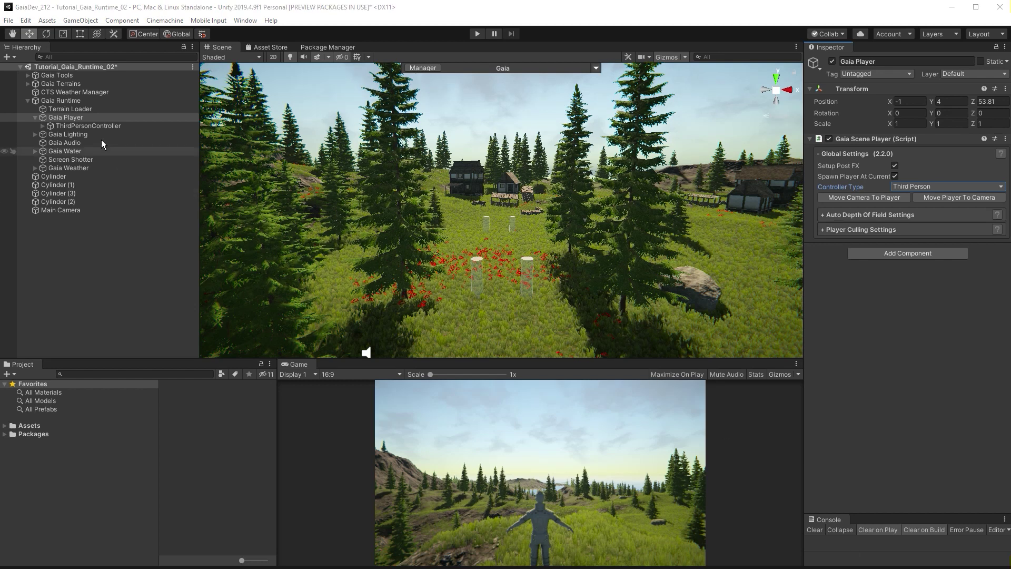
pyautogui.click(96, 126)
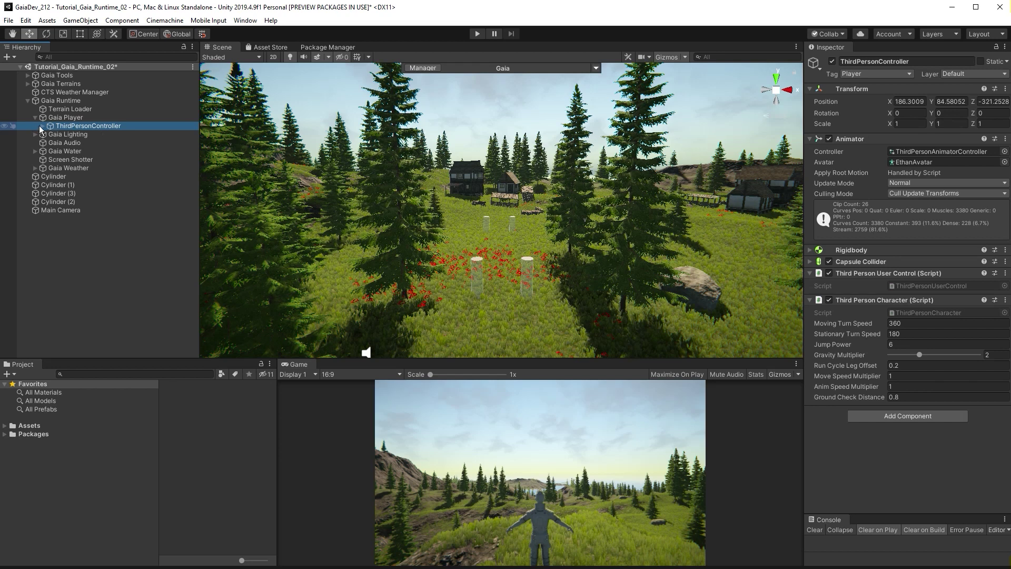
pyautogui.click(898, 343)
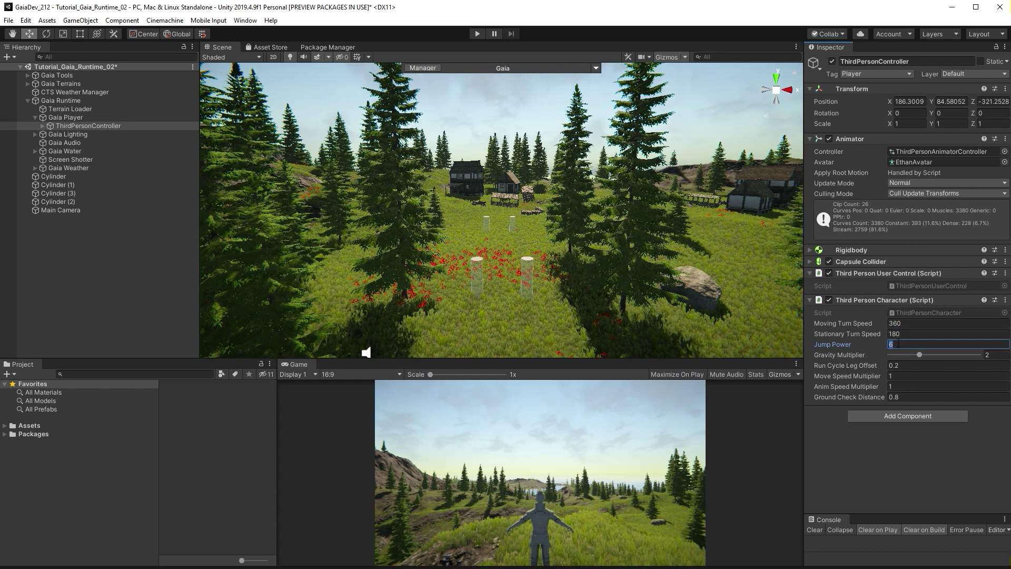
pyautogui.click(898, 375)
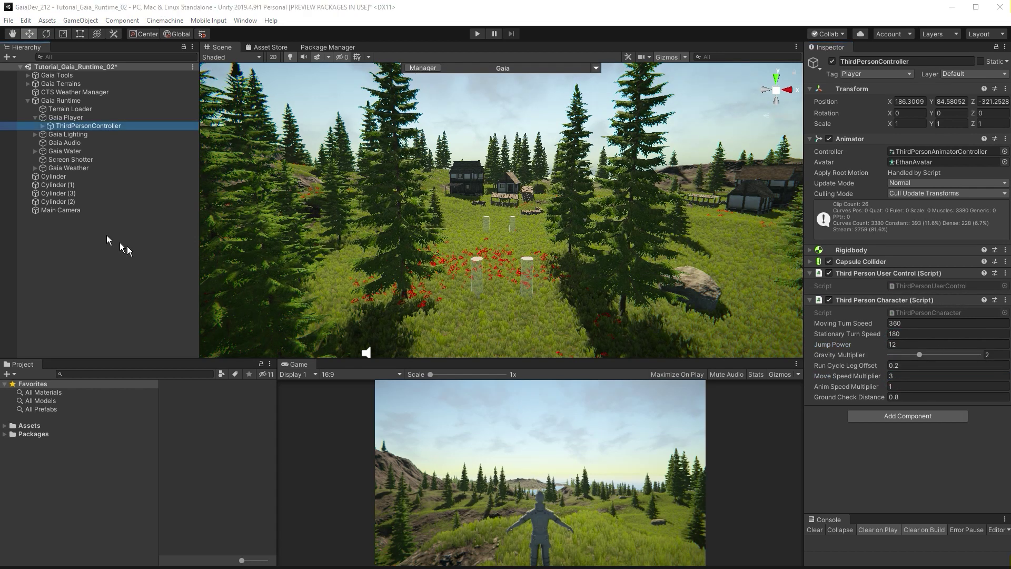
# - Set the Main Camera field of view to 80 and play-test the third-person character
pyautogui.click(82, 210)
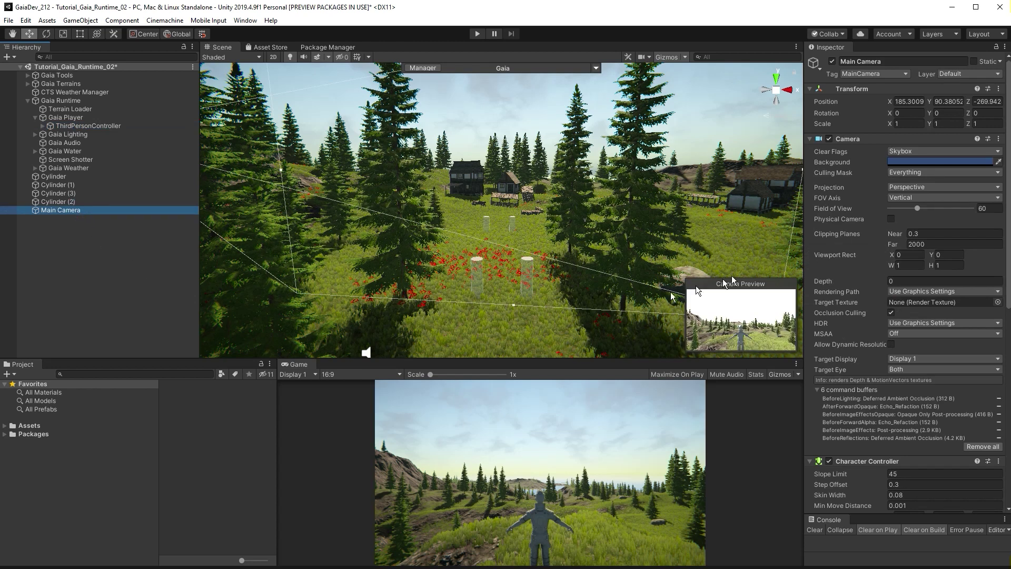
pyautogui.moveTo(919, 210); pyautogui.dragTo(928, 210)
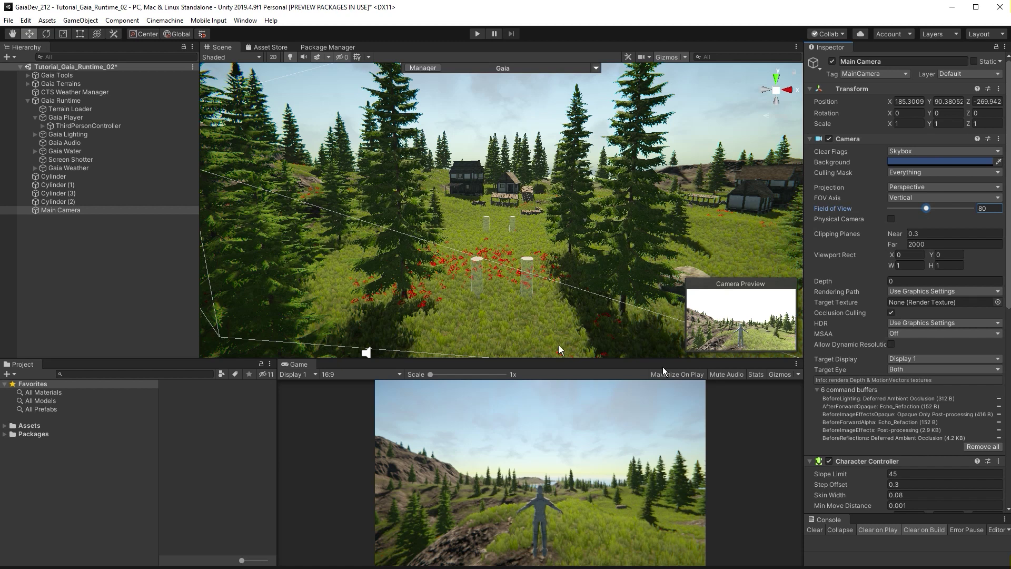
pyautogui.click(477, 34)
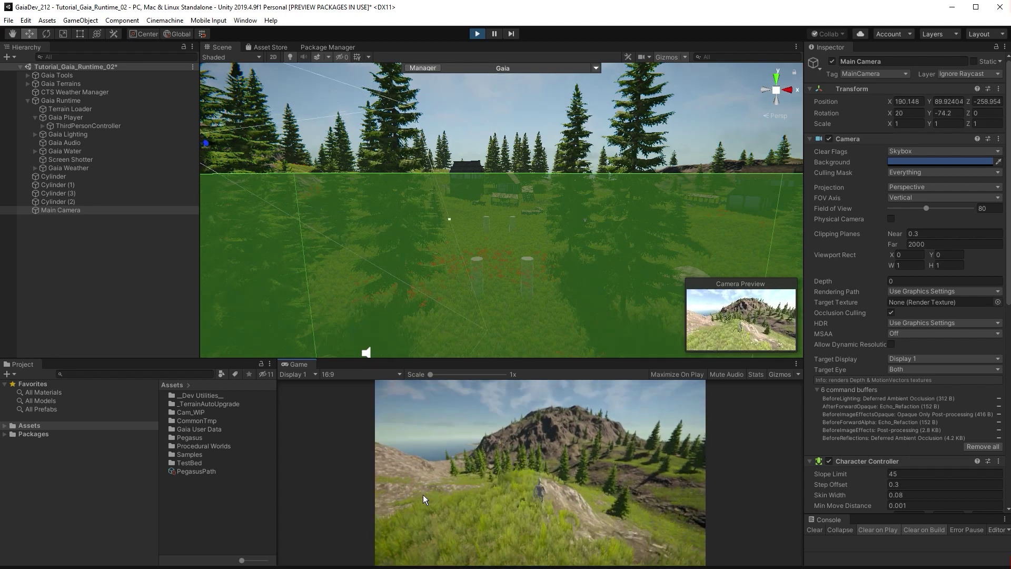
pyautogui.hotkey('ctrl', 'p')
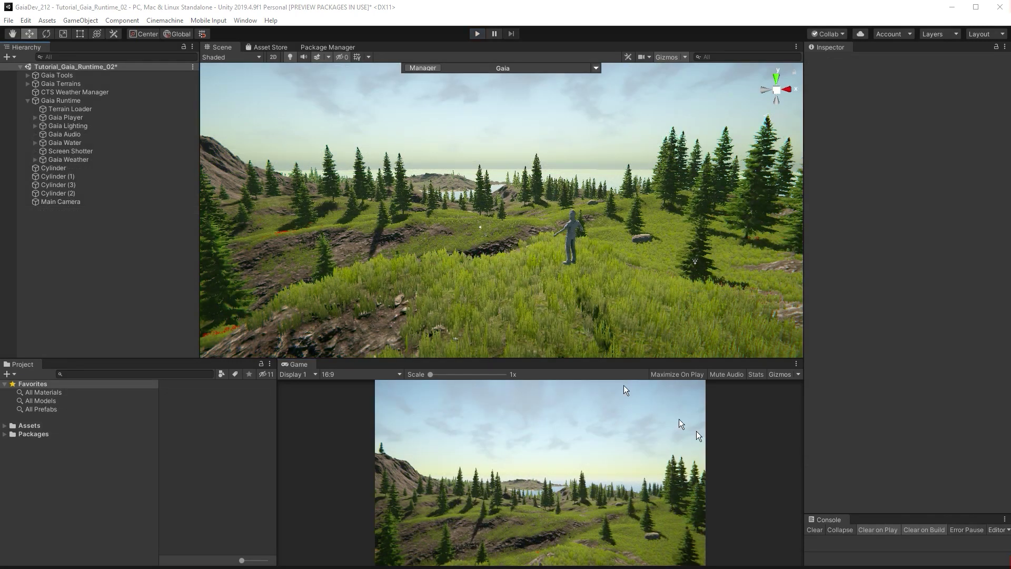
# - Apply the Morning lighting profile, create a user copy, and start renaming it Gaia_Sample_Morning_01
pyautogui.click(78, 126)
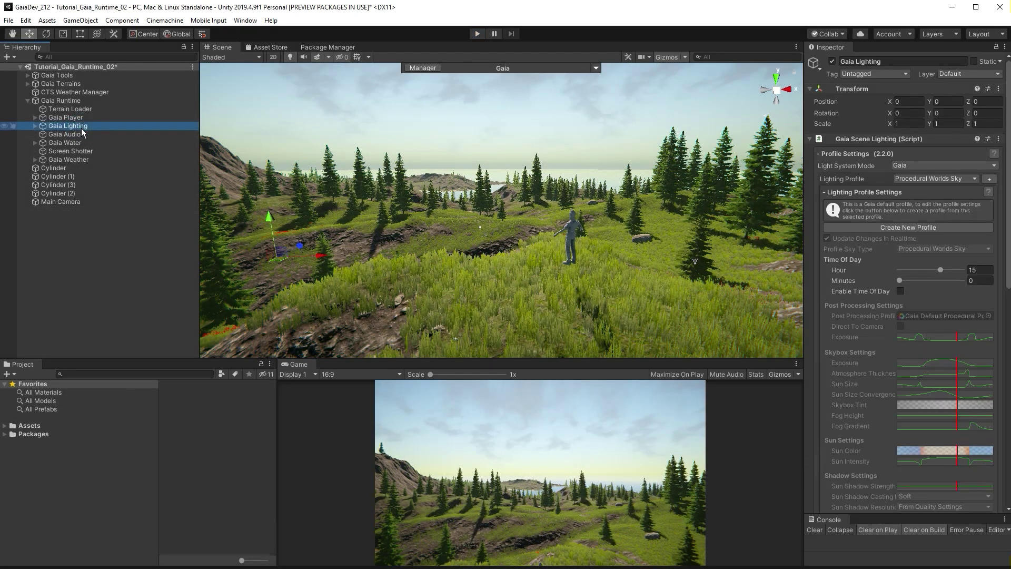
pyautogui.click(905, 179)
pyautogui.click(916, 190)
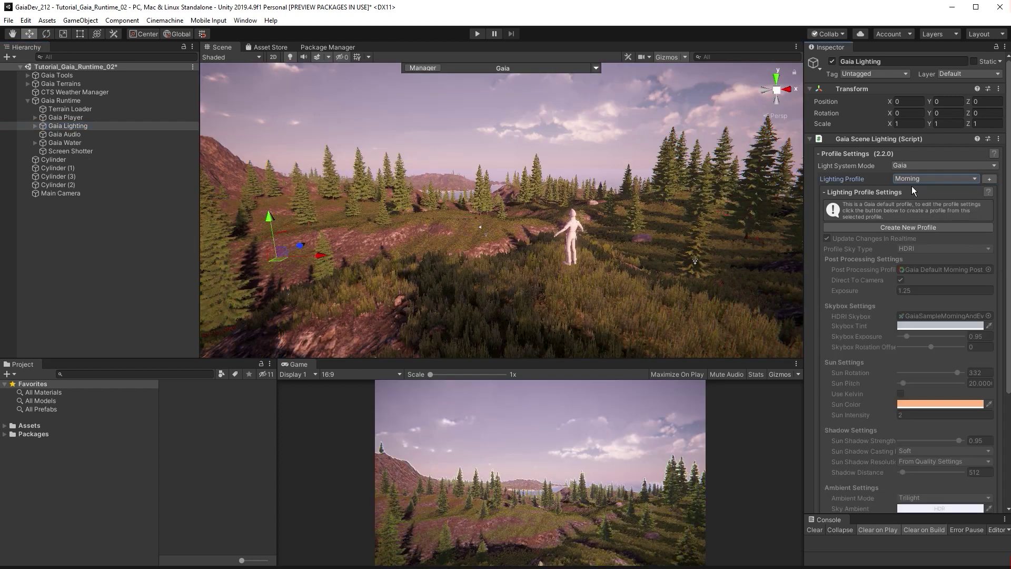
pyautogui.click(989, 180)
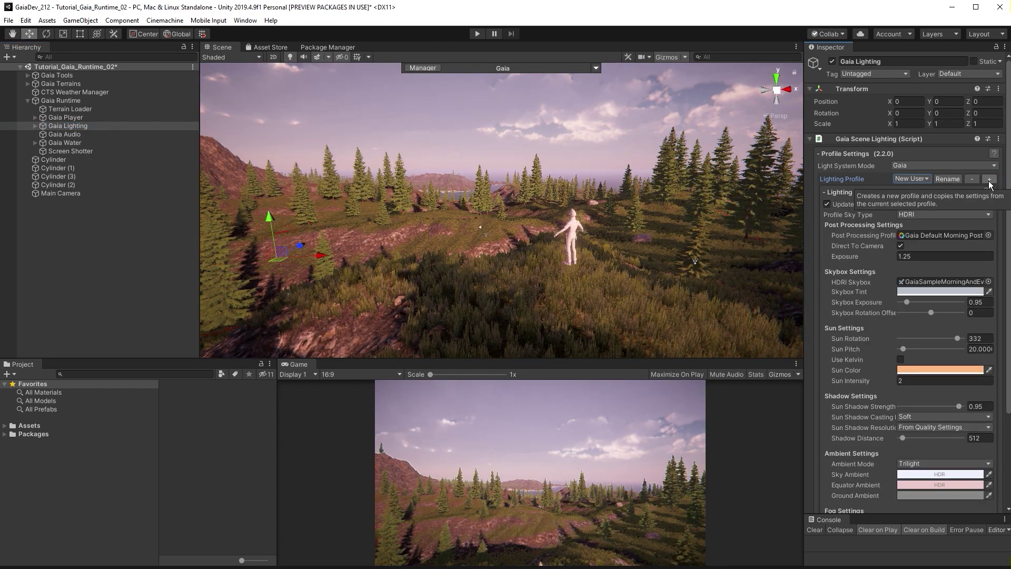
pyautogui.click(946, 179)
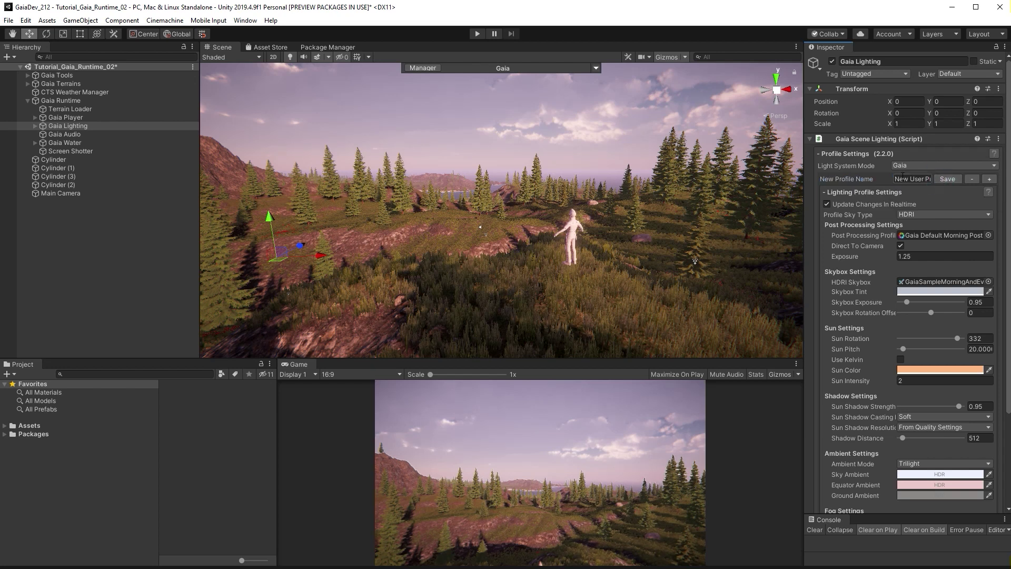
pyautogui.click(897, 178)
pyautogui.write('Gaia_Sampl')
# - Save the new profile name, then set exposure to 1.25 and sun rotation to 332
pyautogui.click(946, 179)
pyautogui.click(919, 179)
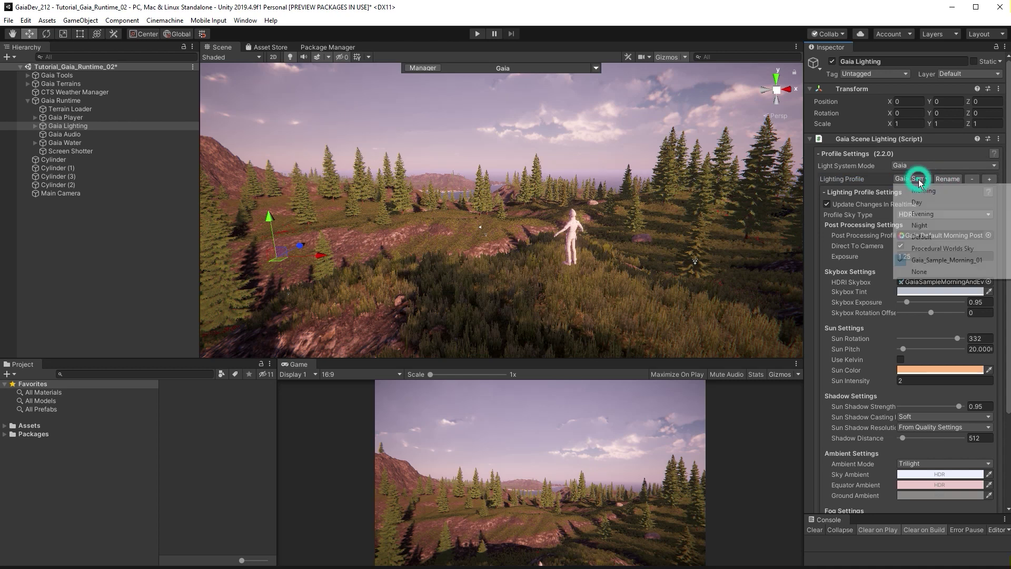
pyautogui.click(872, 181)
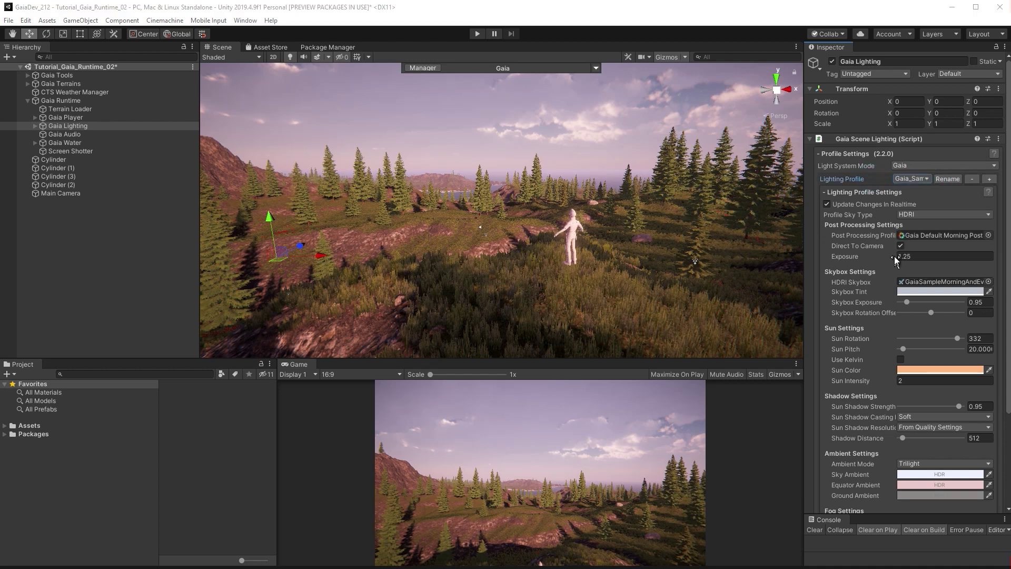
pyautogui.moveTo(890, 256); pyautogui.dragTo(921, 306)
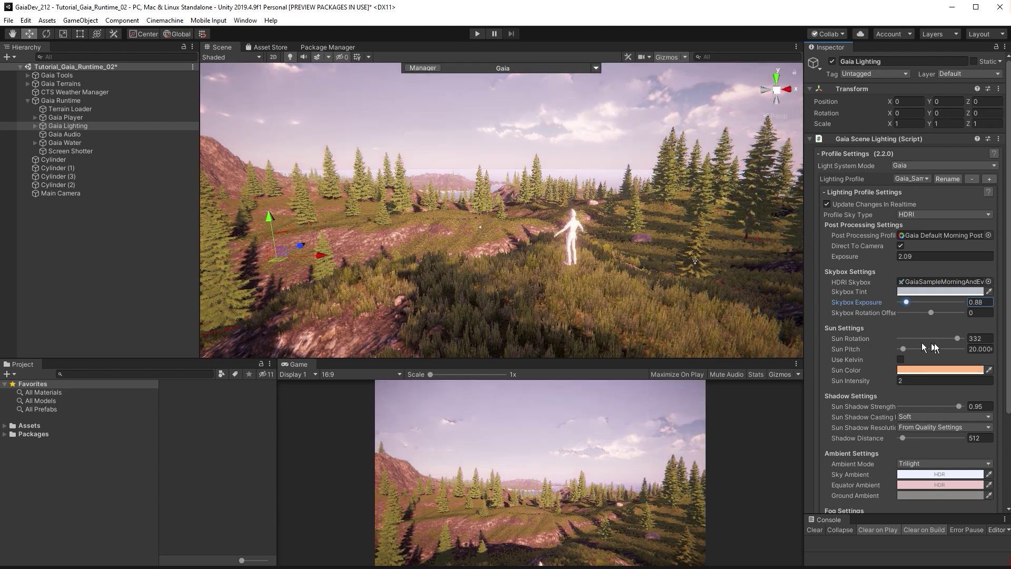
pyautogui.moveTo(957, 341); pyautogui.dragTo(927, 316)
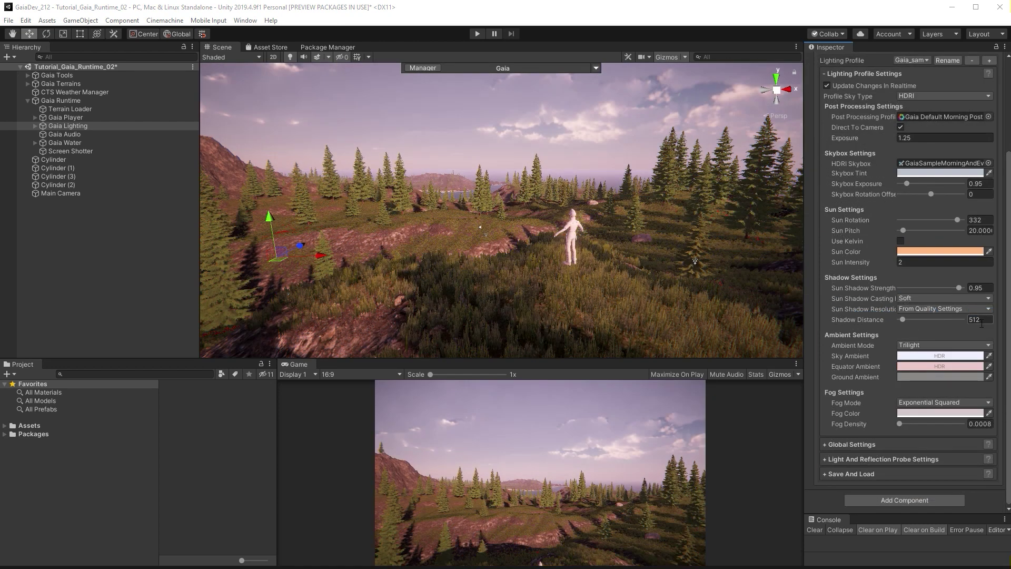
# - Set shadow distance to 64 and begin editing the fog density
pyautogui.click(982, 321)
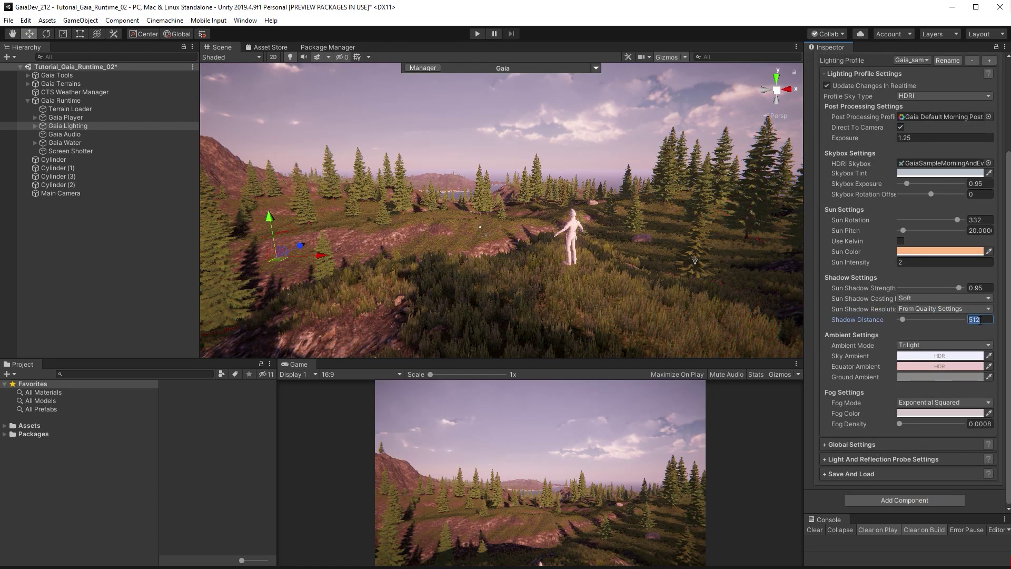
pyautogui.write('64')
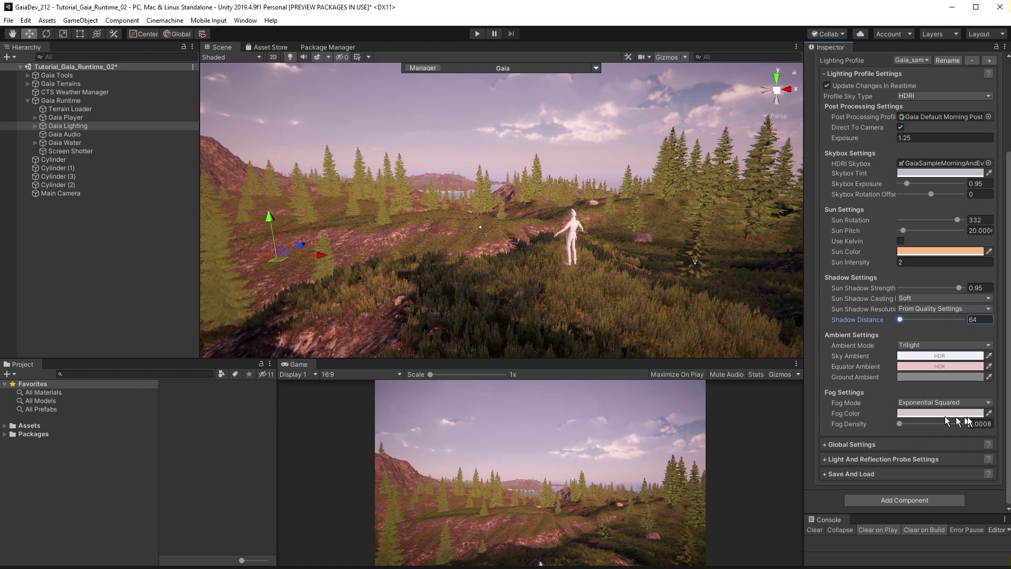
pyautogui.click(990, 423)
# - Switch the Gaia Lighting profile to Procedural Worlds Sky
pyautogui.write('2')
pyautogui.scroll(3, 854, 343)
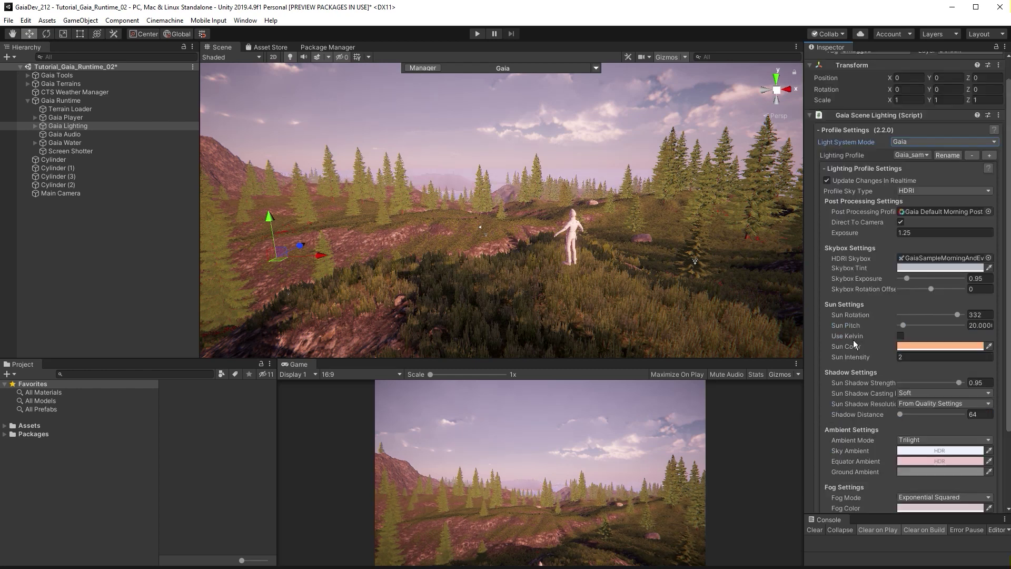
pyautogui.click(912, 155)
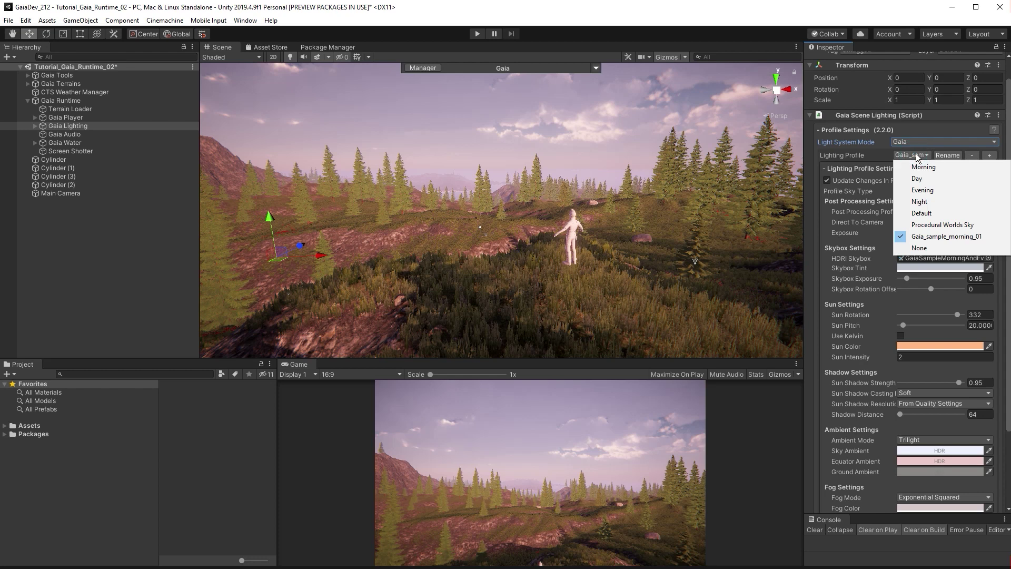
pyautogui.click(942, 224)
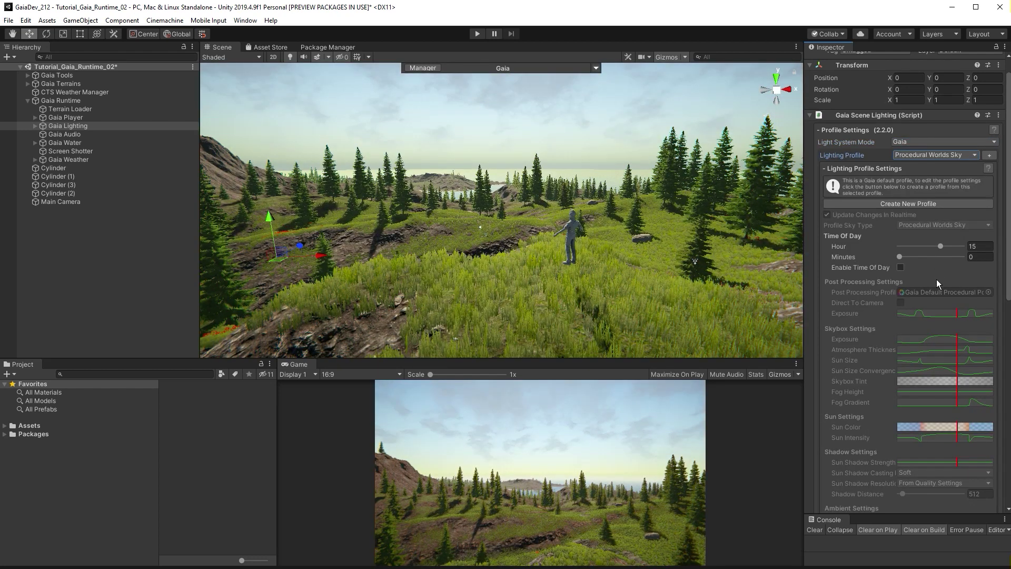
# - Enable Time Of Day and set the hour to 19 for a night scene
pyautogui.click(901, 268)
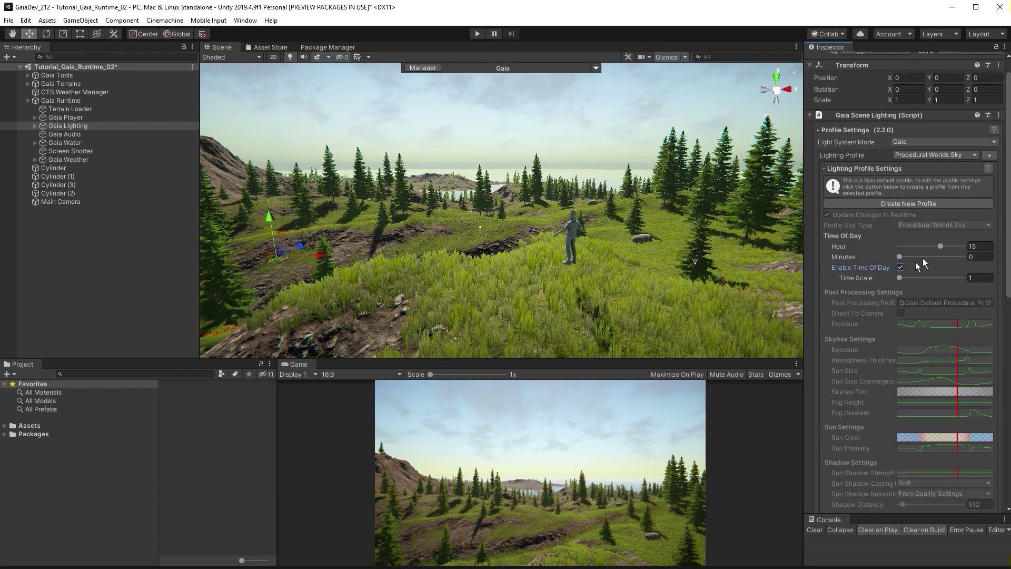
pyautogui.moveTo(939, 248)
pyautogui.mouseDown()
pyautogui.moveTo(957, 249)
pyautogui.moveTo(905, 245)
pyautogui.moveTo(962, 247)
pyautogui.moveTo(927, 247)
pyautogui.moveTo(948, 245)
pyautogui.mouseUp()
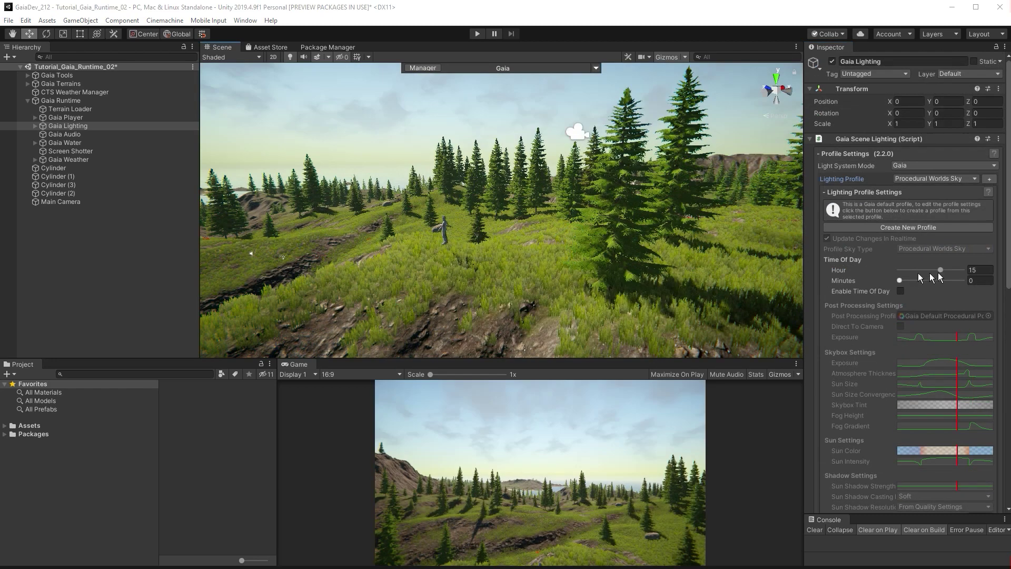
pyautogui.moveTo(941, 269); pyautogui.dragTo(952, 270)
pyautogui.moveTo(424, 220); pyautogui.dragTo(758, 205, button='right')
# - Add a New User lighting profile and drag its Fog Gradient peak key up to about 1.0
pyautogui.click(991, 179)
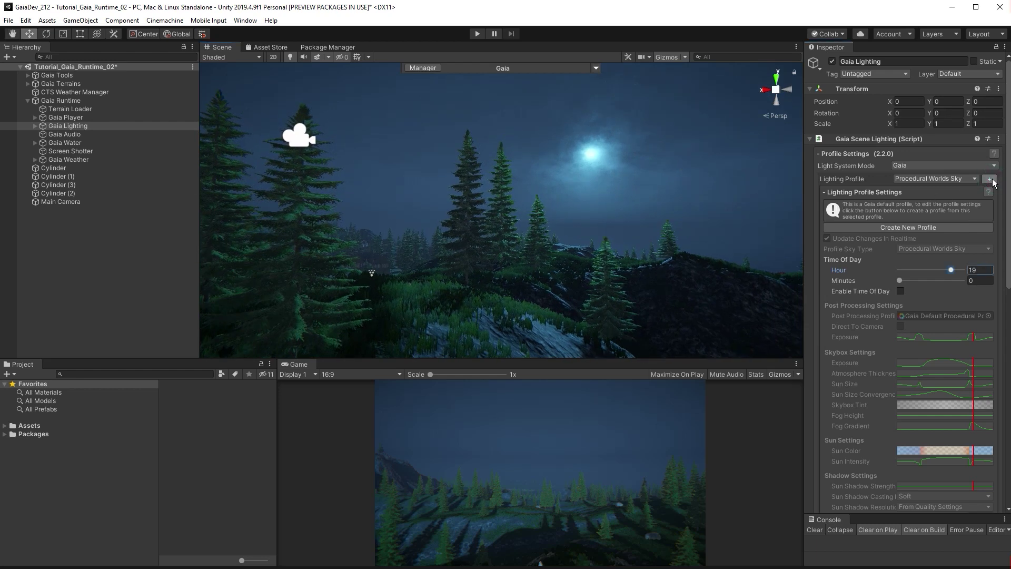
pyautogui.click(991, 179)
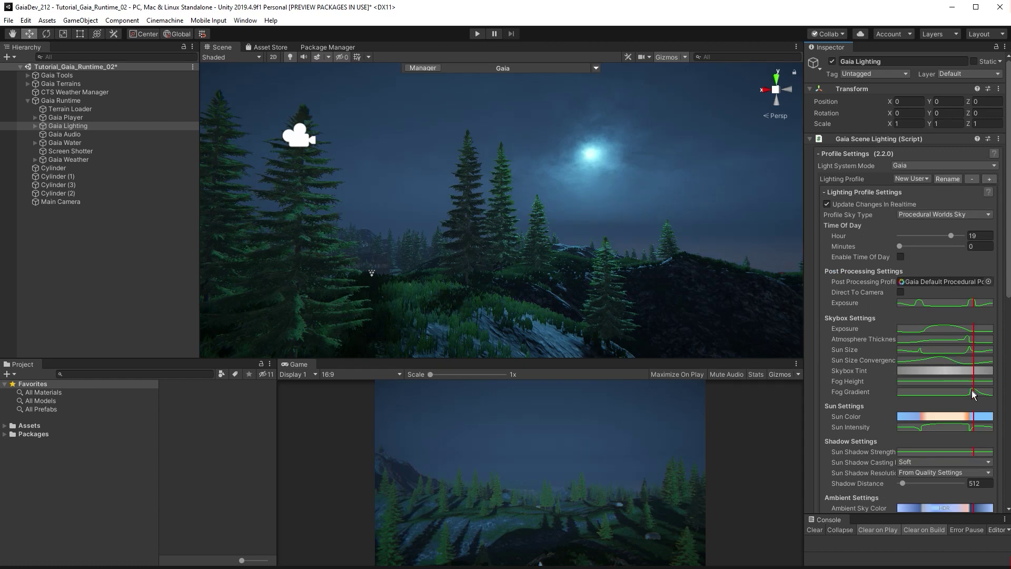
pyautogui.click(973, 392)
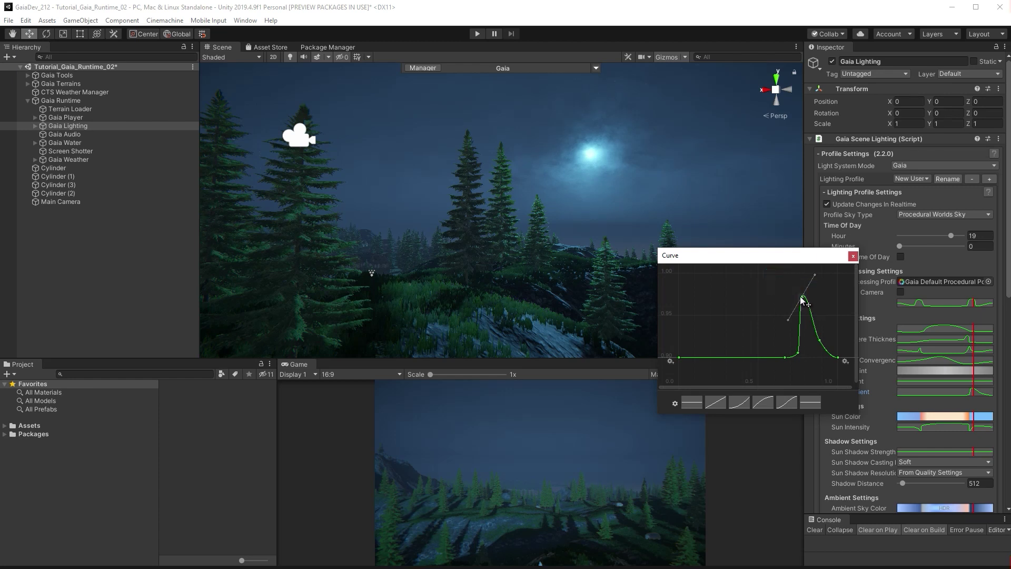
pyautogui.moveTo(803, 299); pyautogui.dragTo(806, 229)
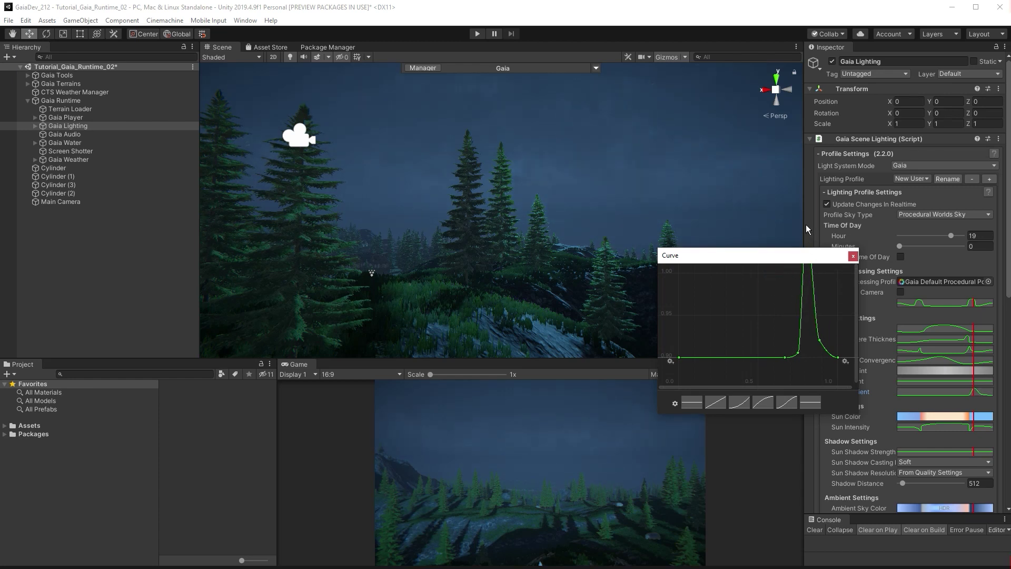
pyautogui.moveTo(809, 293); pyautogui.dragTo(808, 259)
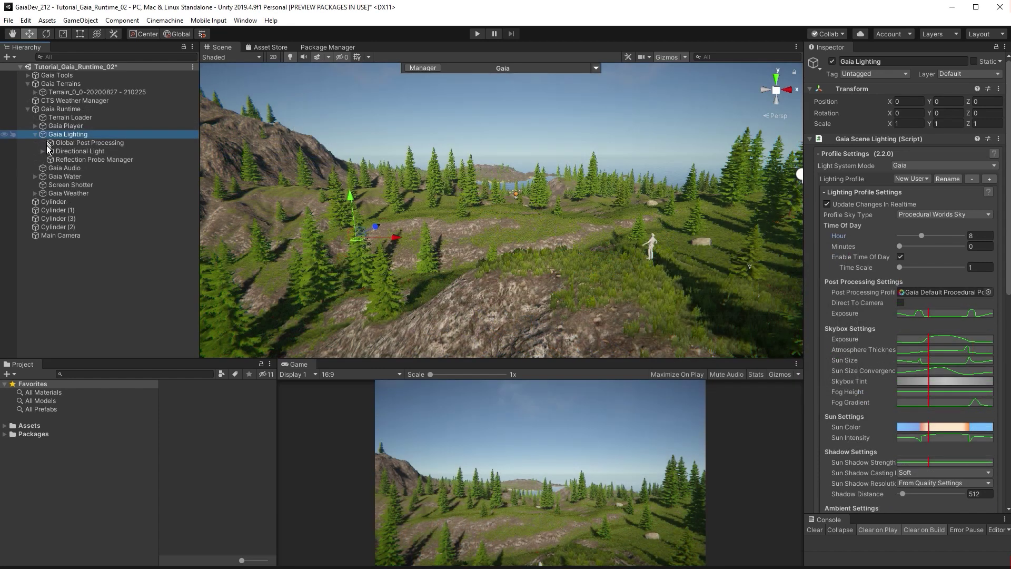
pyautogui.click(42, 151)
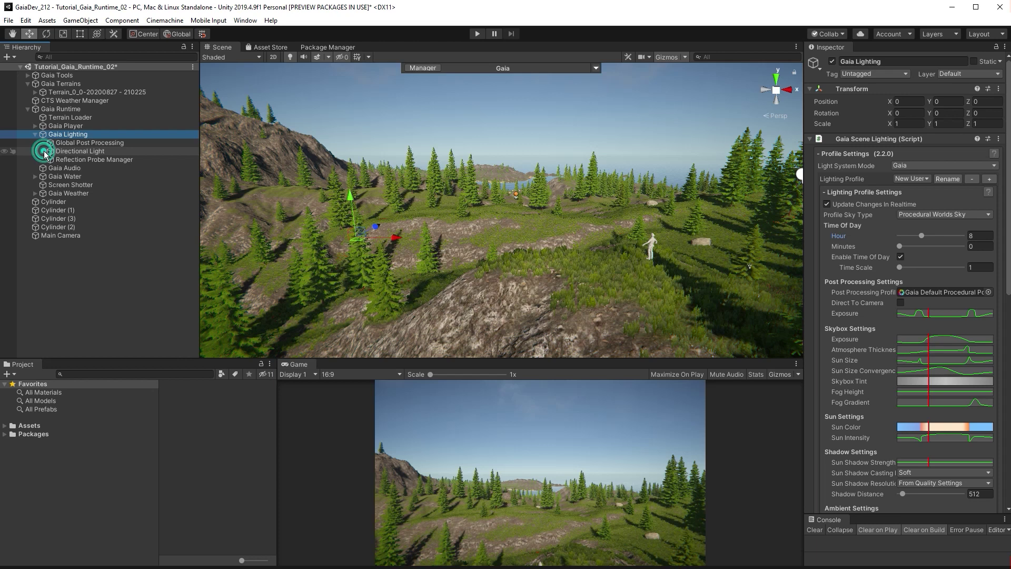
pyautogui.click(83, 151)
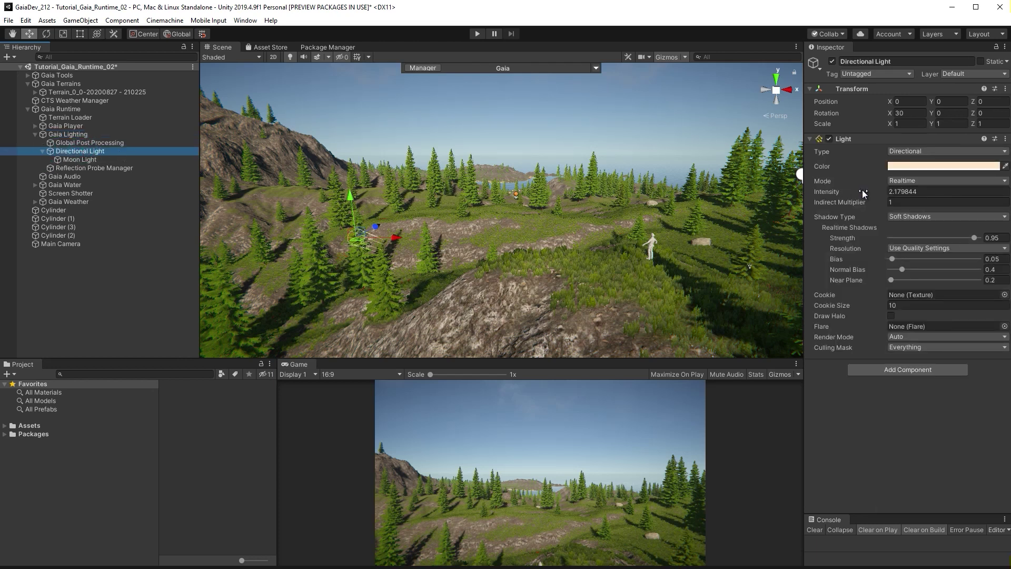
pyautogui.click(878, 194)
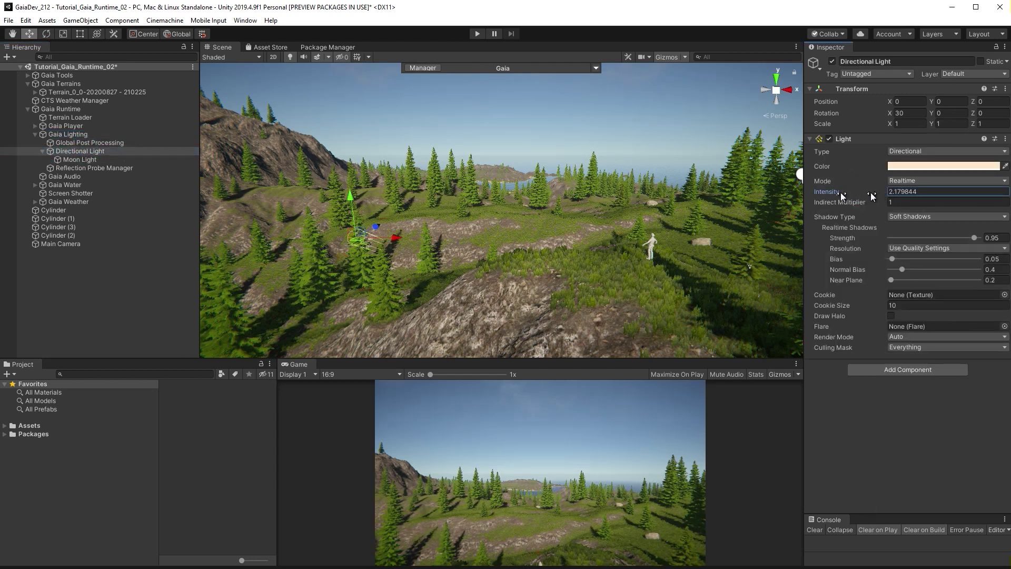
pyautogui.moveTo(579, 237); pyautogui.dragTo(919, 126, button='right')
pyautogui.click(885, 192)
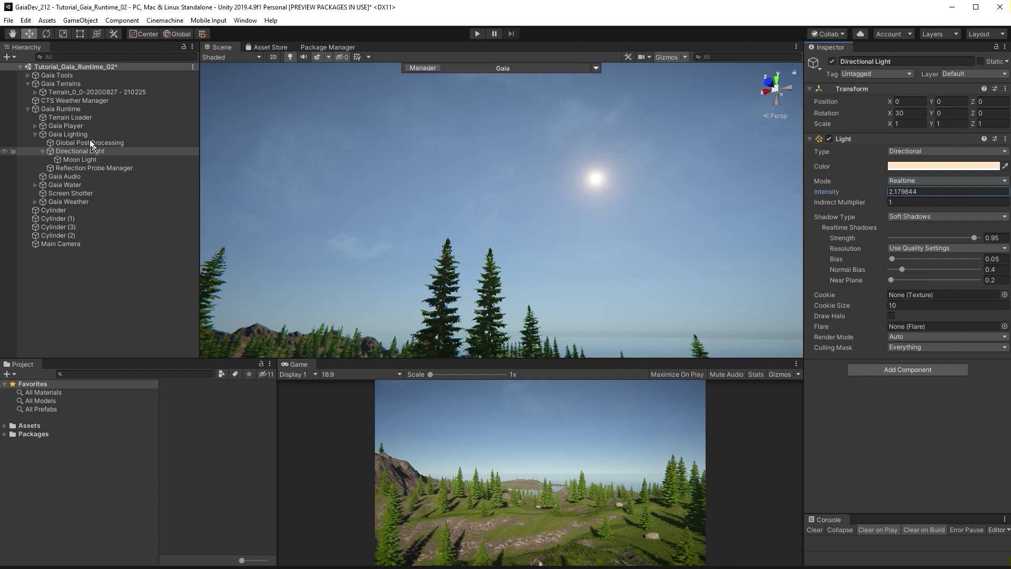
pyautogui.click(74, 135)
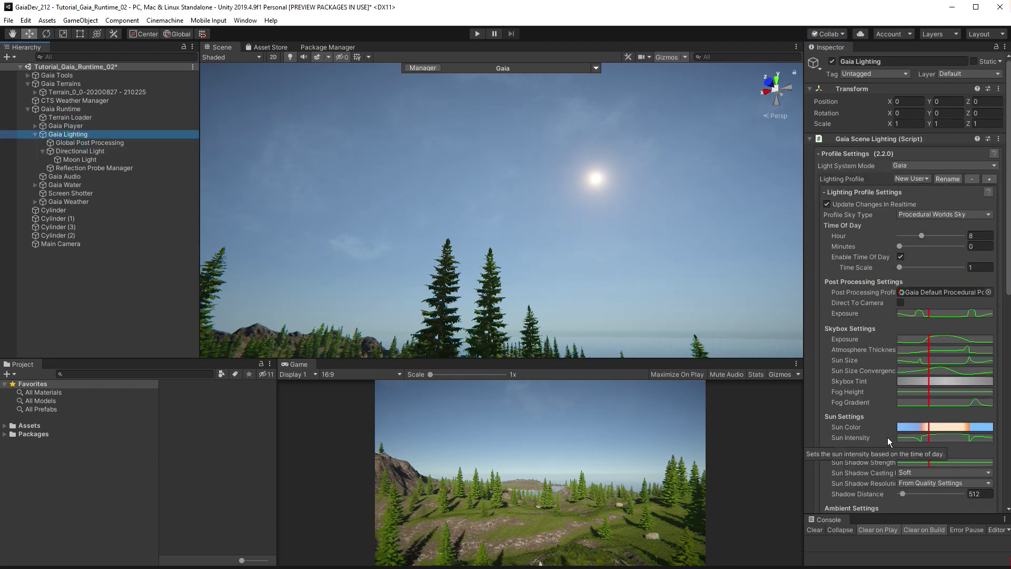
pyautogui.click(944, 437)
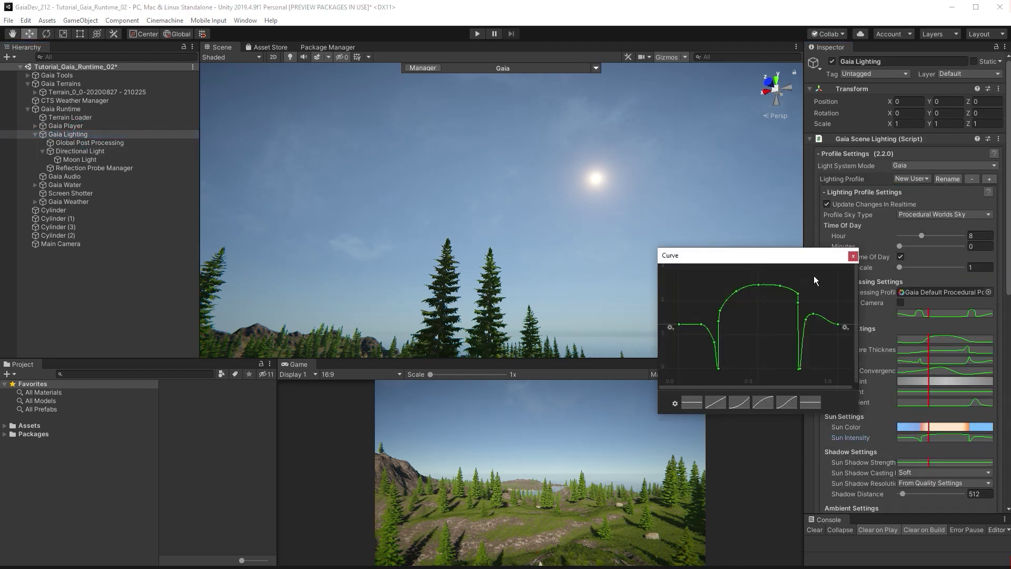
pyautogui.moveTo(796, 272); pyautogui.dragTo(749, 204)
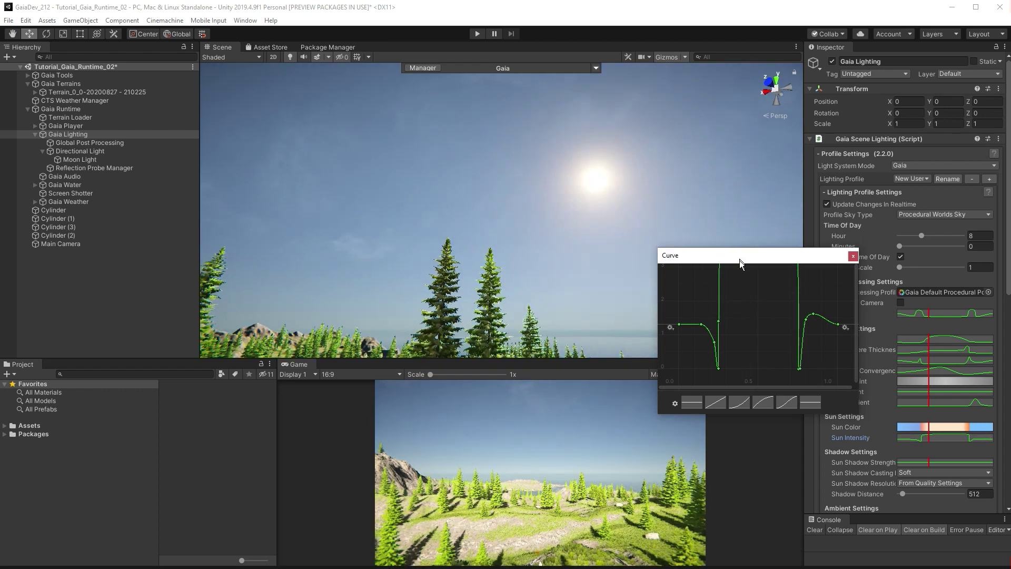
pyautogui.moveTo(739, 260); pyautogui.dragTo(735, 322)
# - Close the curve editor and turn on Enable Zone Gizmos in Gaia Audio
pyautogui.click(596, 533)
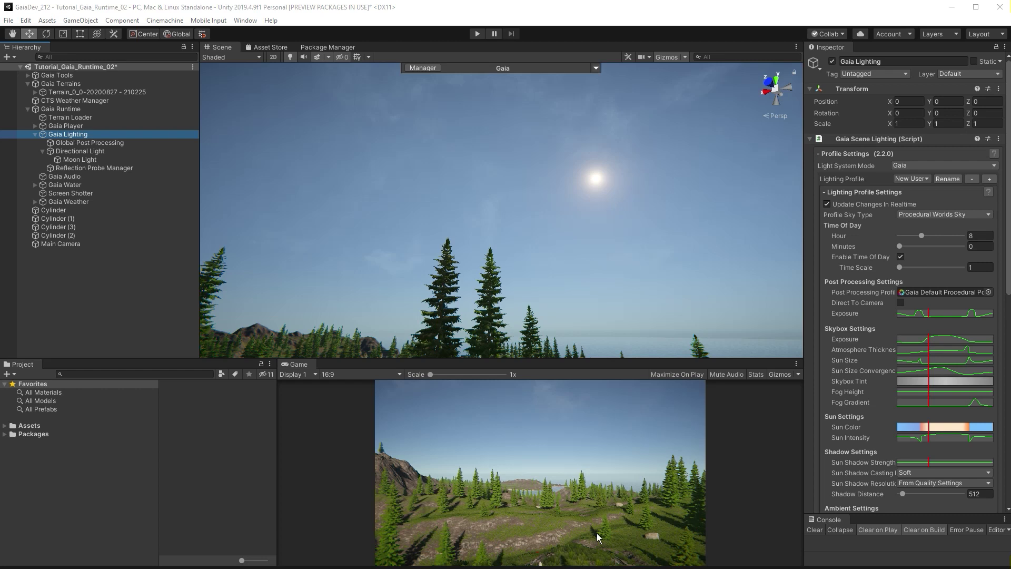
pyautogui.click(87, 177)
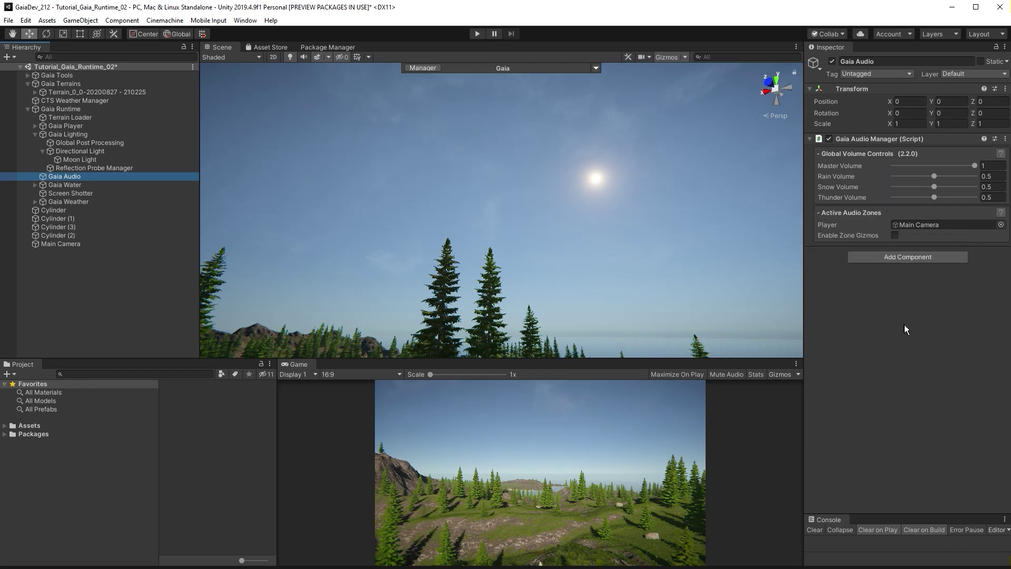
pyautogui.click(894, 235)
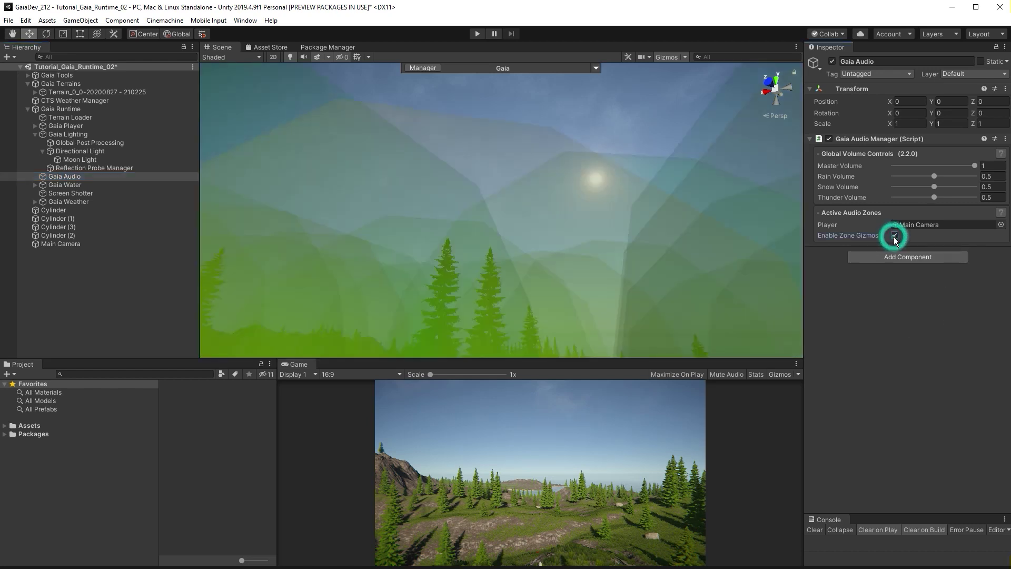
pyautogui.click(28, 83)
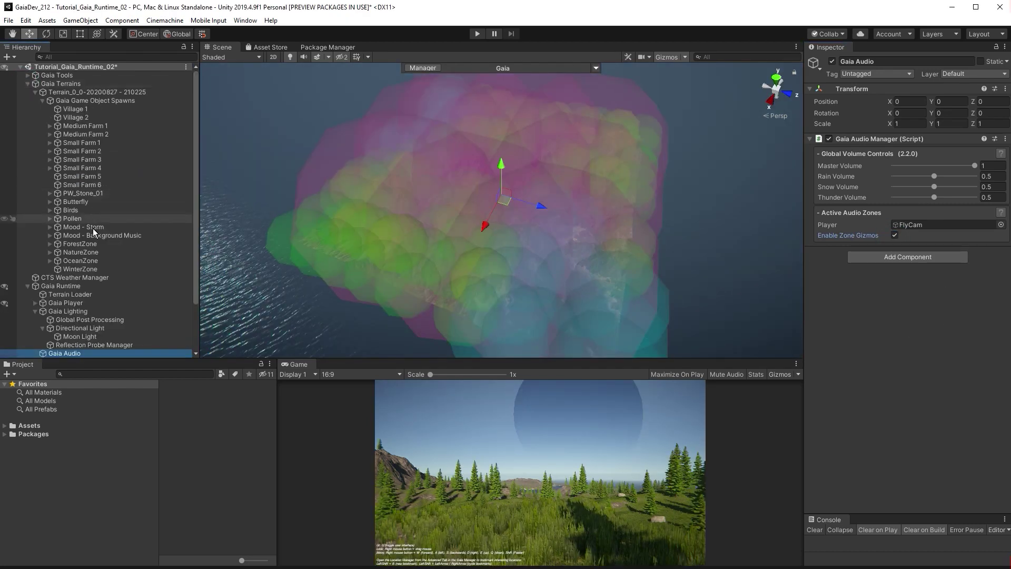
# - Enable AudioSource gizmos, then inspect the Storm, Background Music, Forest, Nature and Ocean zones
pyautogui.click(82, 226)
pyautogui.click(666, 57)
pyautogui.click(669, 57)
pyautogui.click(685, 57)
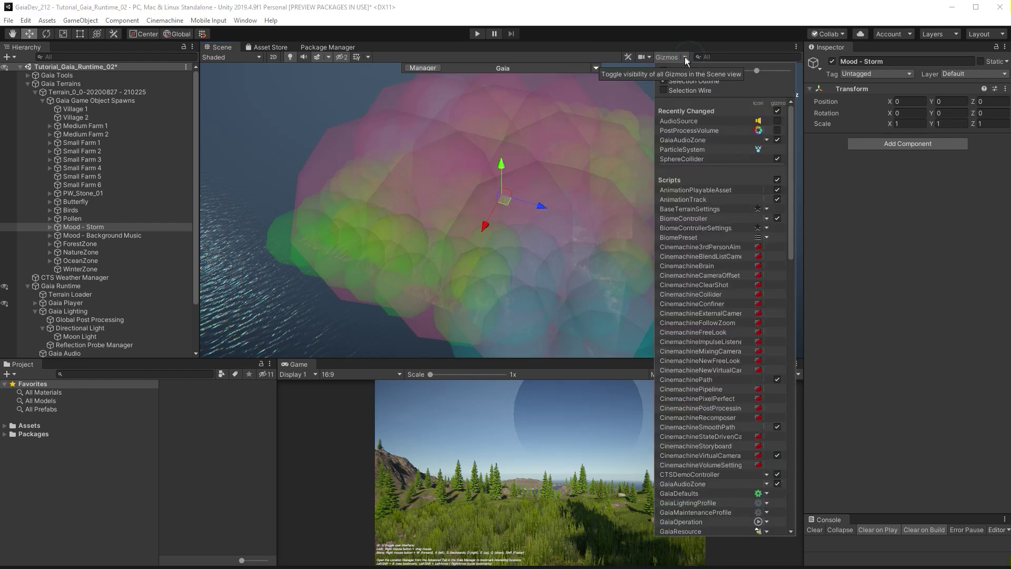
pyautogui.click(777, 121)
pyautogui.click(127, 236)
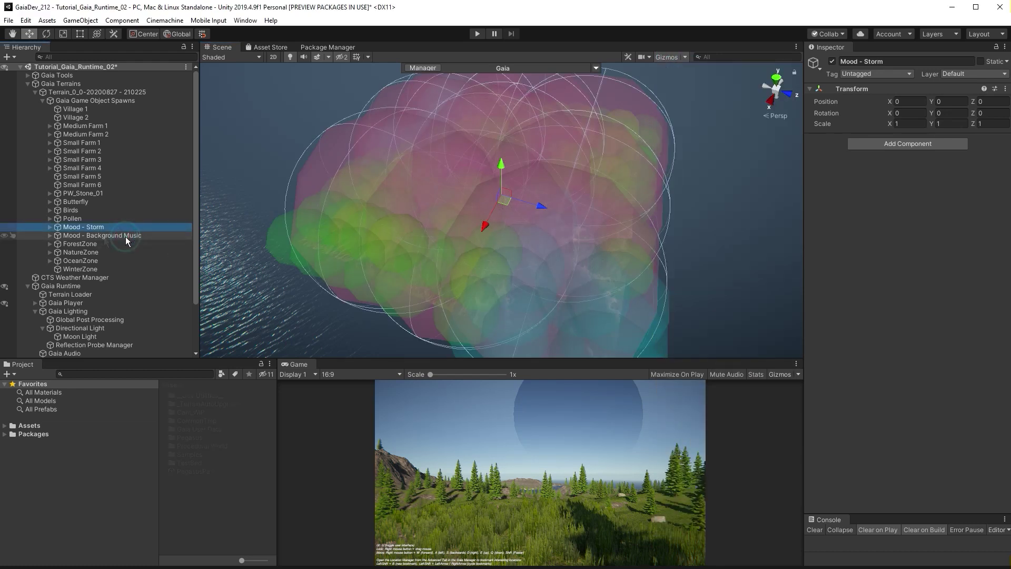
pyautogui.click(89, 244)
pyautogui.click(95, 253)
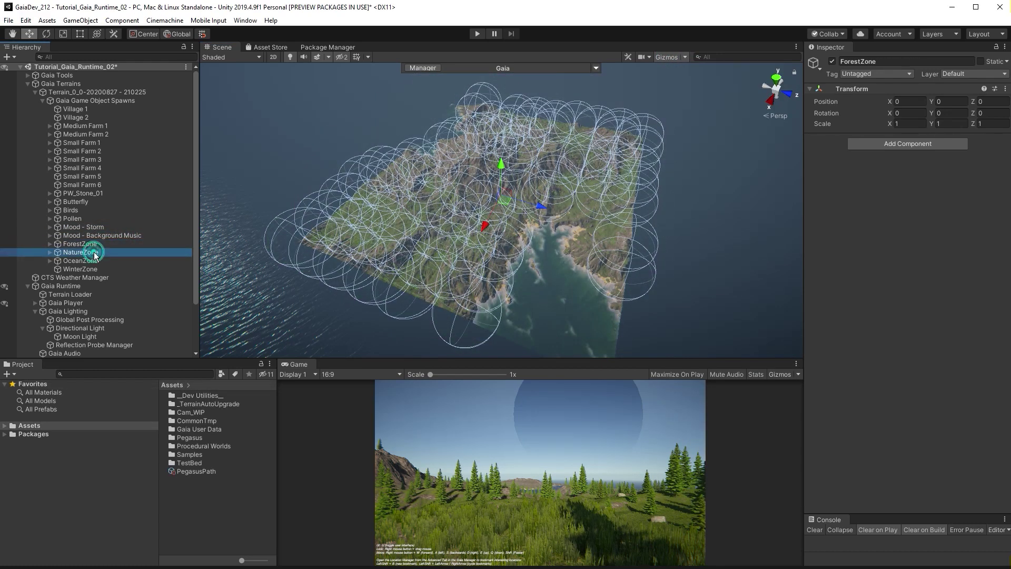
pyautogui.click(95, 261)
# - Set the Gaia Player's Controller Type to Flying Camera
pyautogui.click(132, 119)
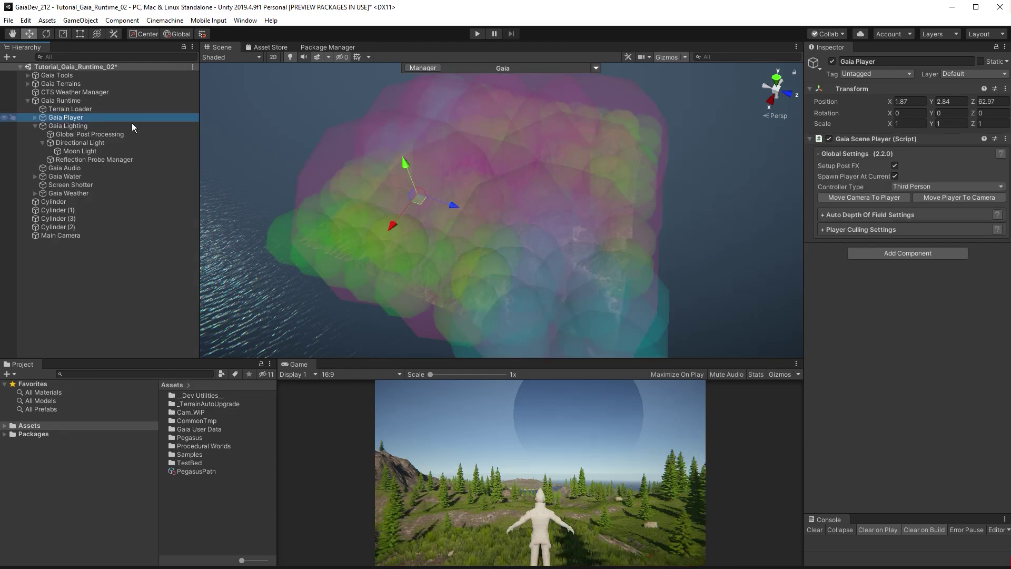
pyautogui.click(930, 185)
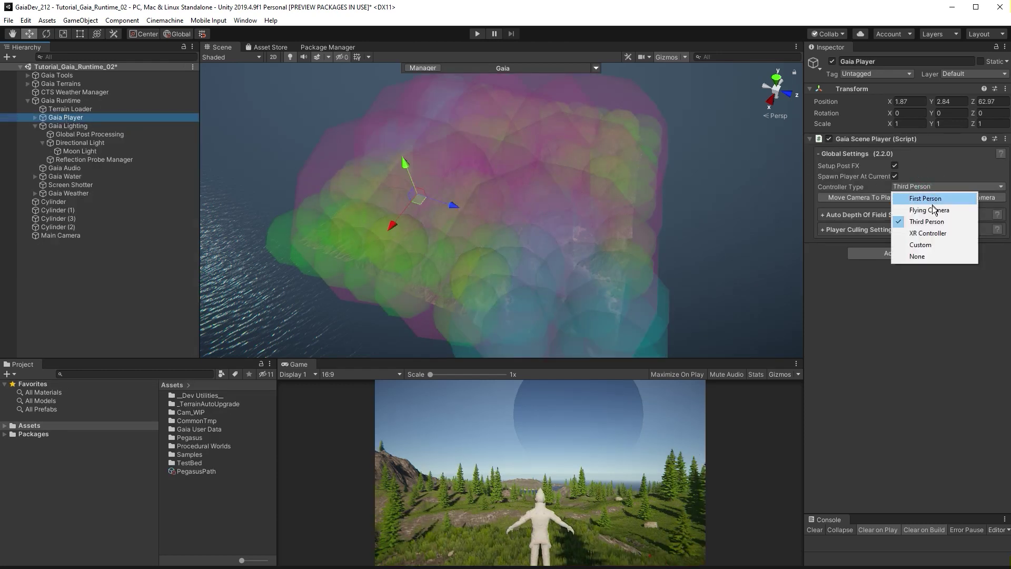
pyautogui.click(932, 209)
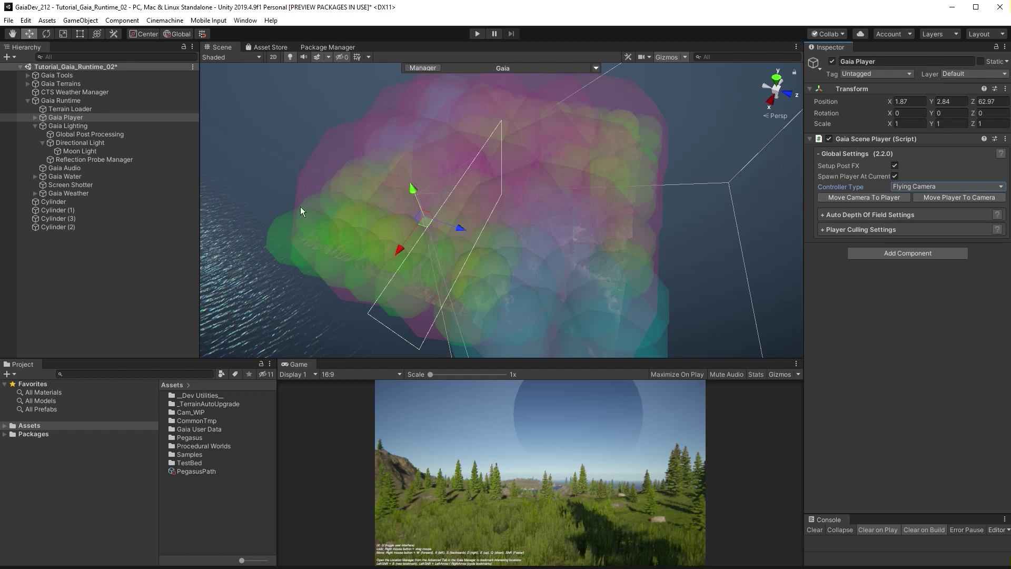
# - Test-fly the scene in Play mode with mouse and W, then stop with Ctrl+P
pyautogui.click(130, 168)
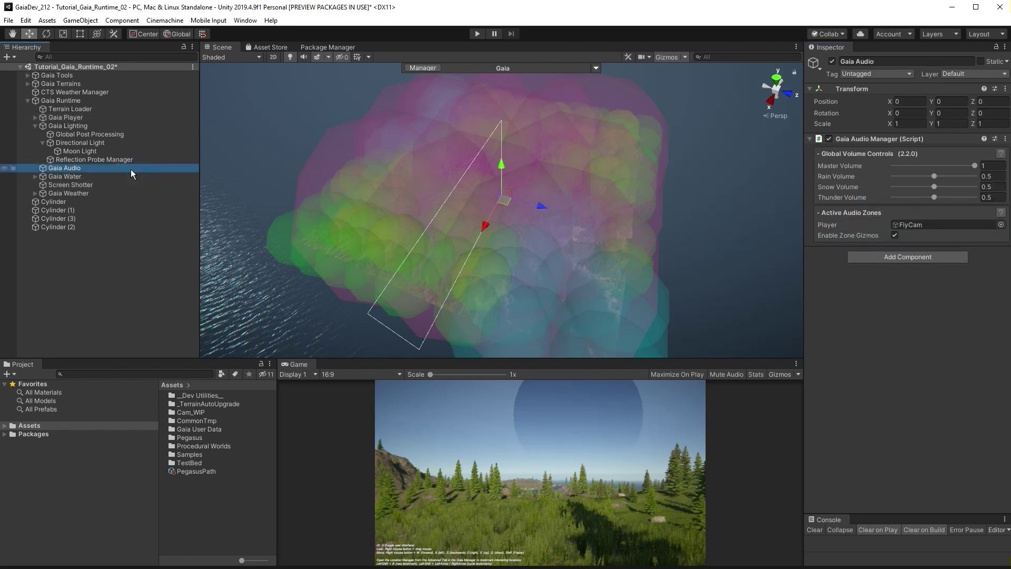
pyautogui.click(477, 34)
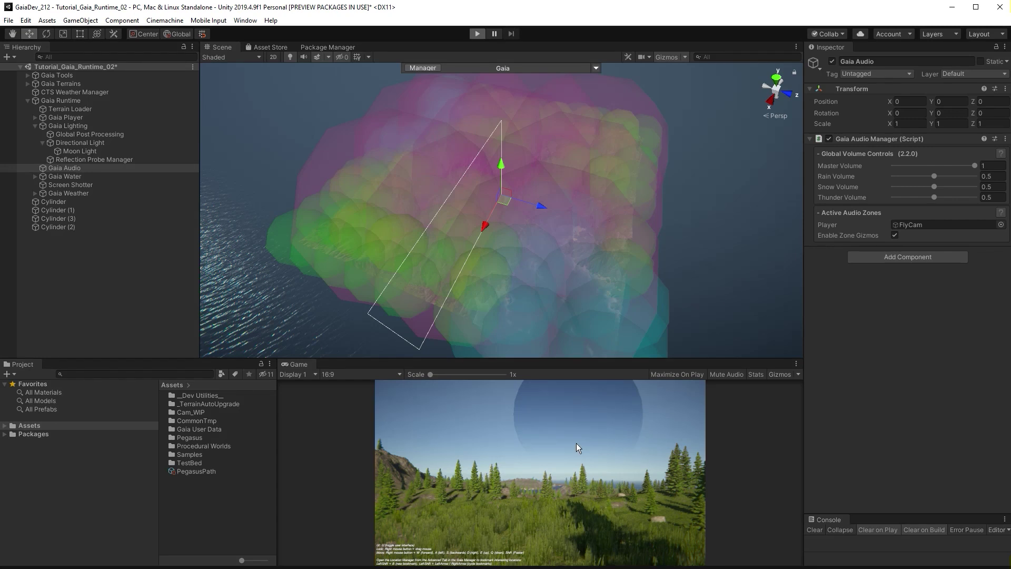
pyautogui.moveTo(576, 444); pyautogui.dragTo(563, 498, button='right')
pyautogui.press('w')
pyautogui.hotkey('ctrl', 'p')
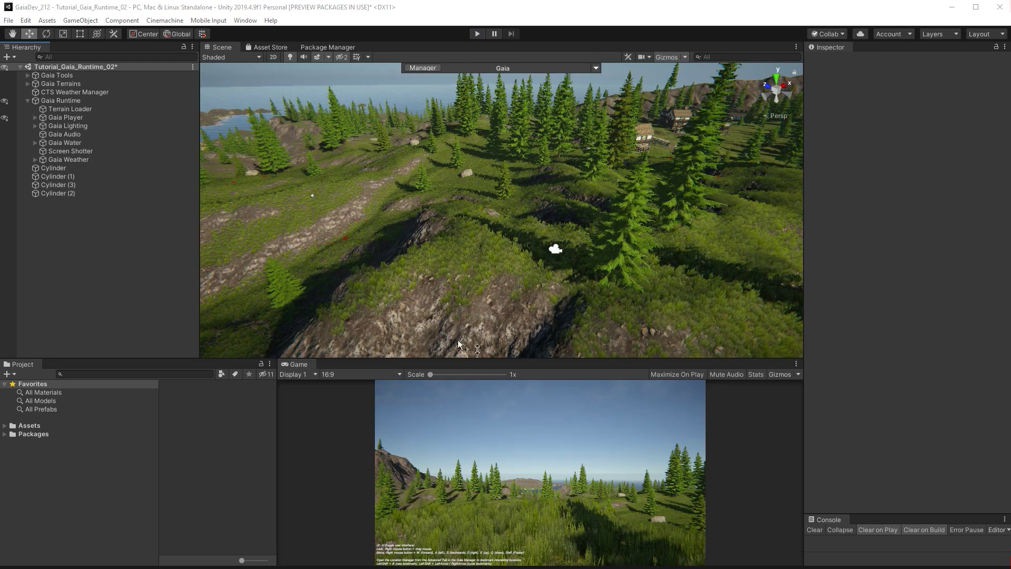
# - Select Gaia Weather and scroll through its wind and season settings
pyautogui.click(81, 160)
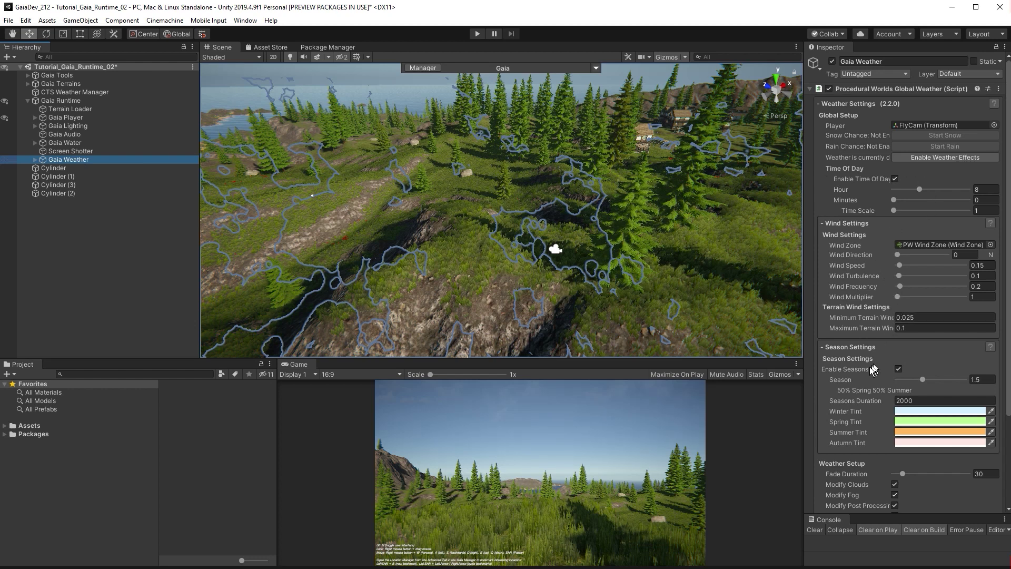
pyautogui.scroll(-5, 840, 381)
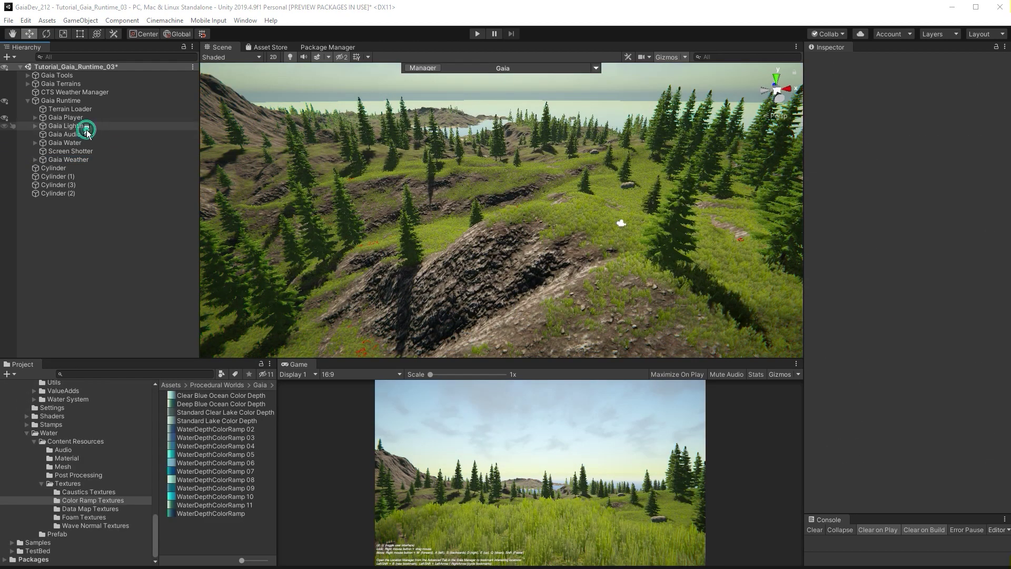
# - Set Gaia Lighting to the Day profile and move the Scene view over the lake
pyautogui.click(87, 130)
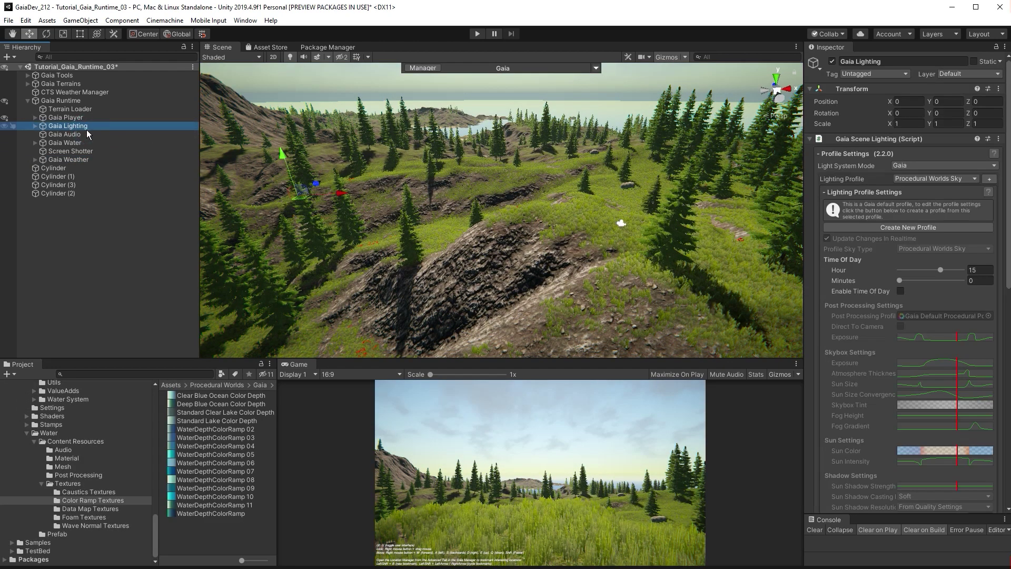
pyautogui.click(918, 180)
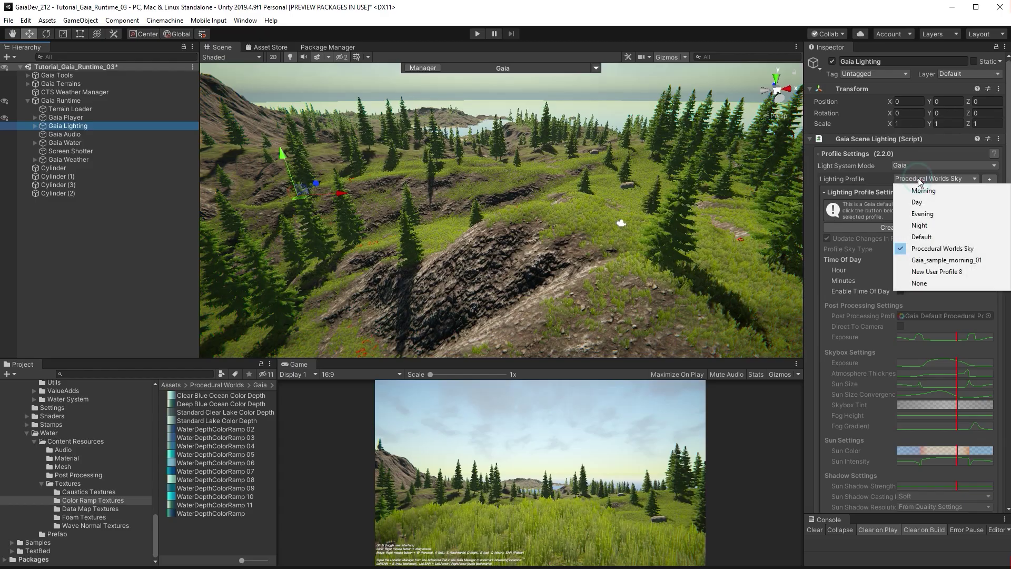
pyautogui.click(922, 204)
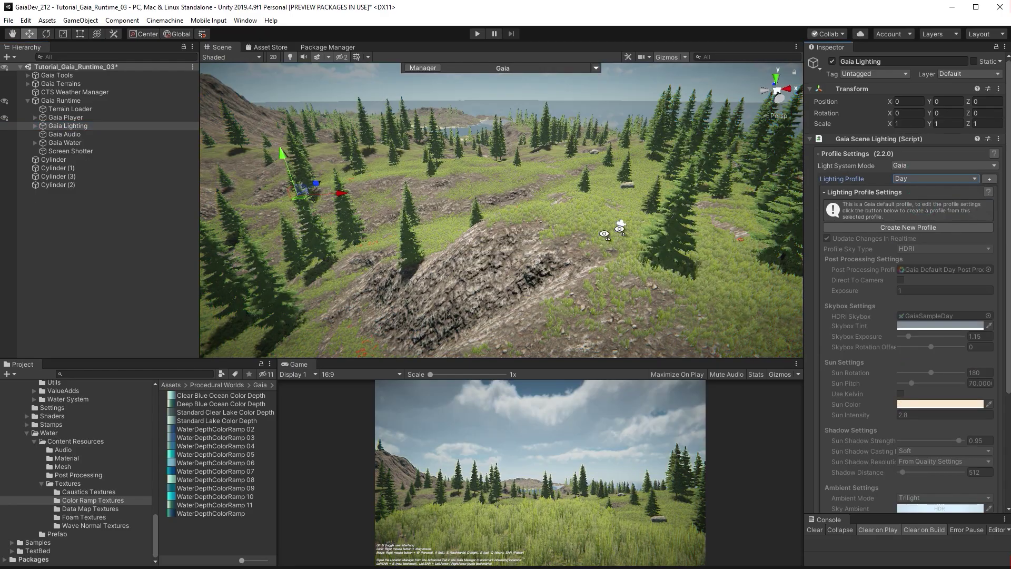
pyautogui.moveTo(605, 235); pyautogui.dragTo(701, 177, button='right')
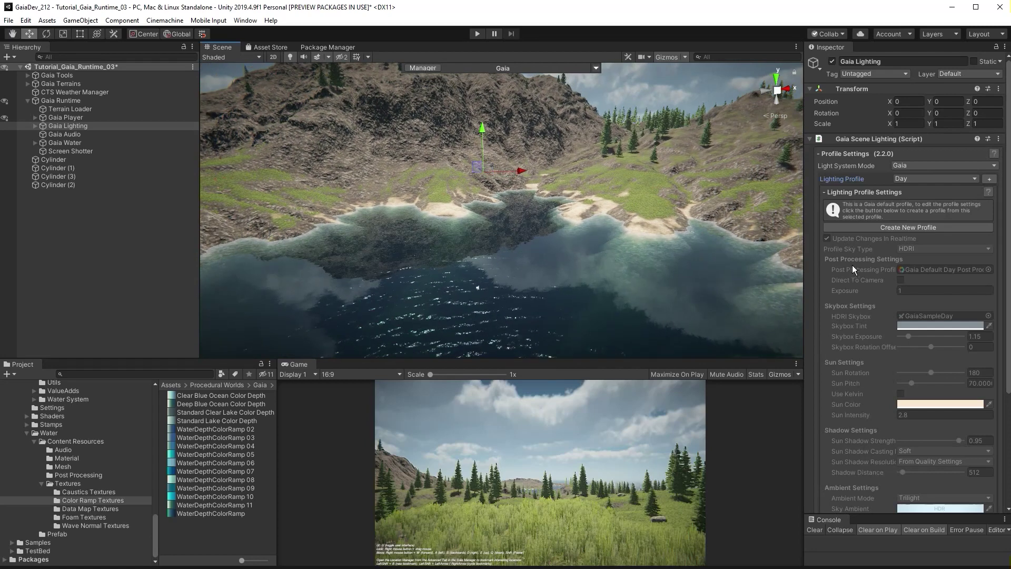
# - Set Gaia Water to Clear Blue Ocean and create an editable copy of it
pyautogui.click(96, 145)
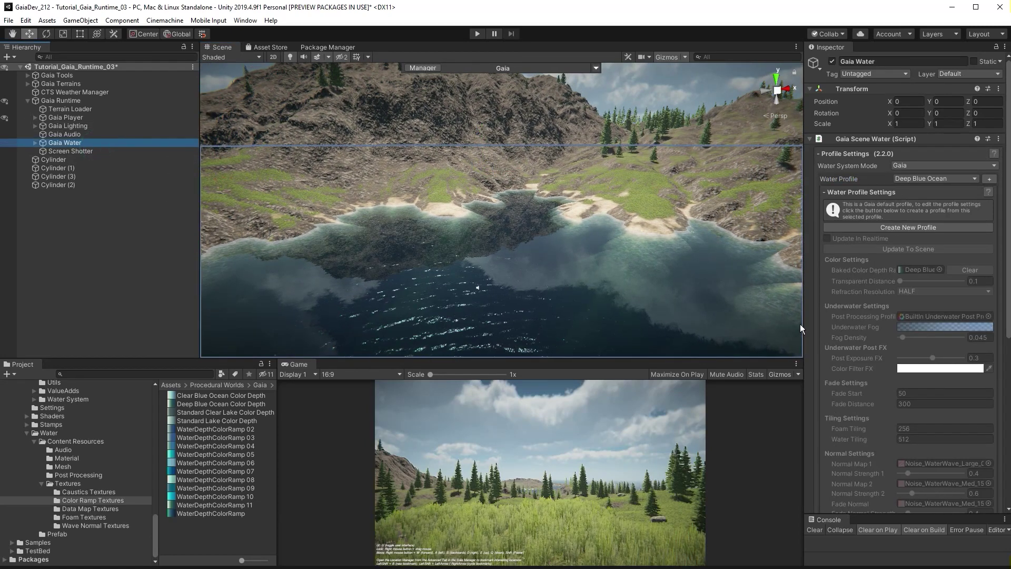
pyautogui.click(930, 178)
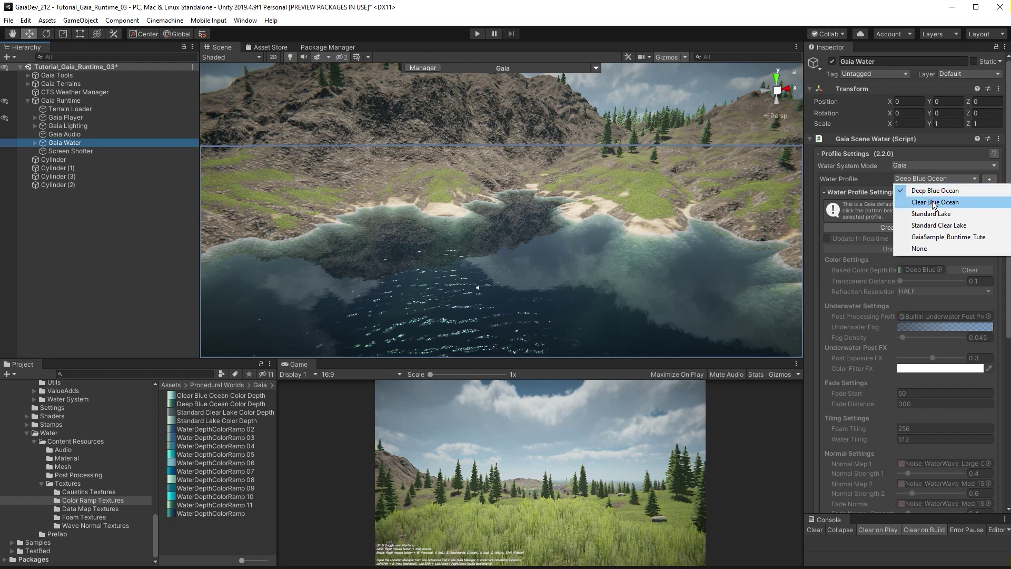
pyautogui.click(933, 203)
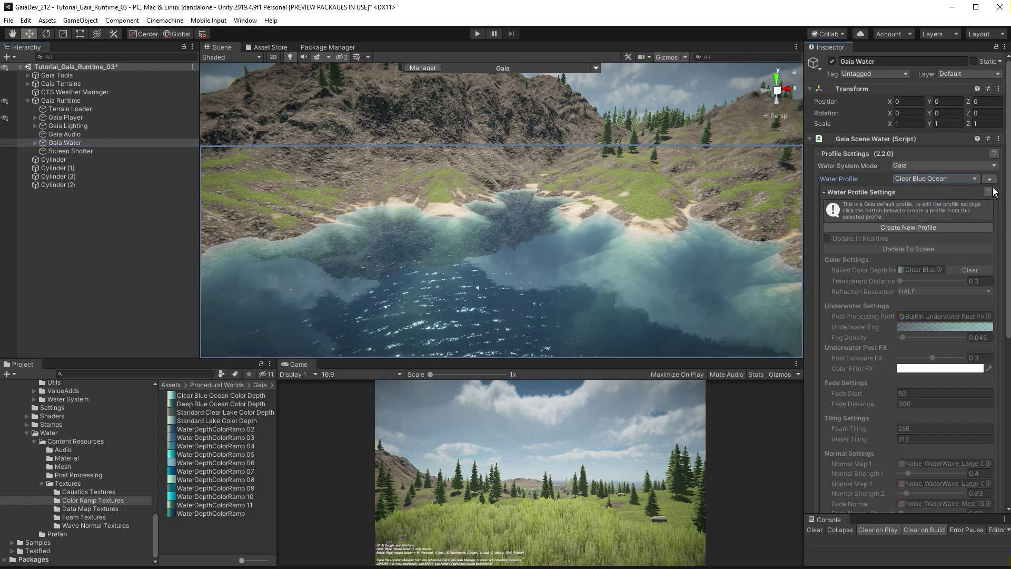
pyautogui.click(989, 178)
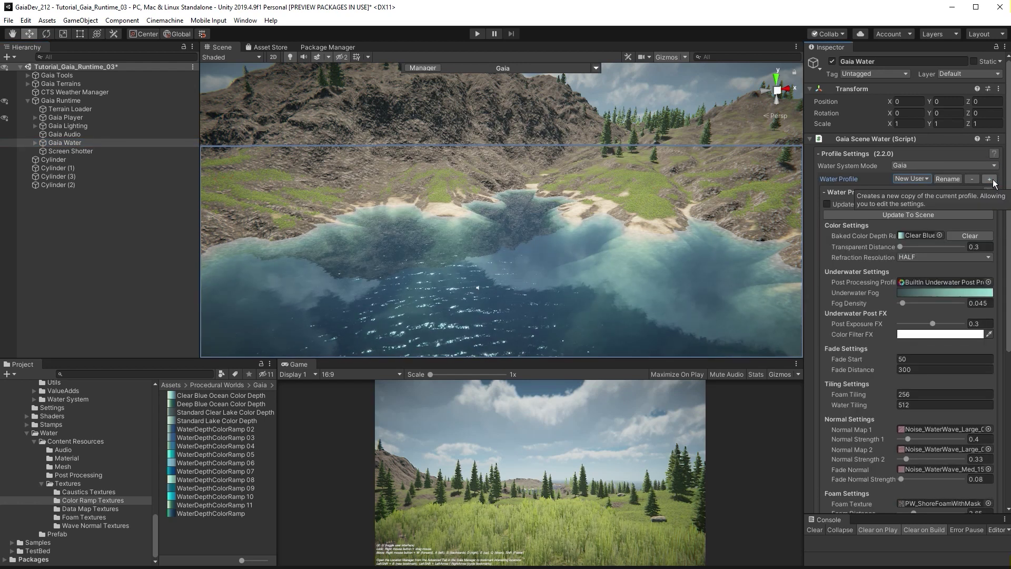
# - Rename the new water profile to 'Clear Green Ocean' and save it
pyautogui.click(919, 180)
pyautogui.click(944, 177)
pyautogui.click(946, 179)
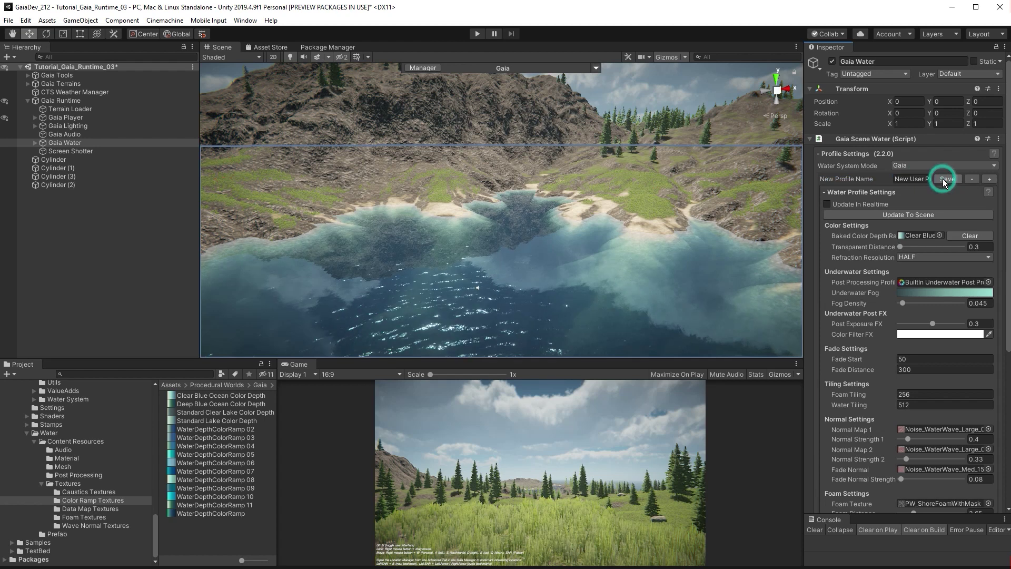
pyautogui.click(898, 179)
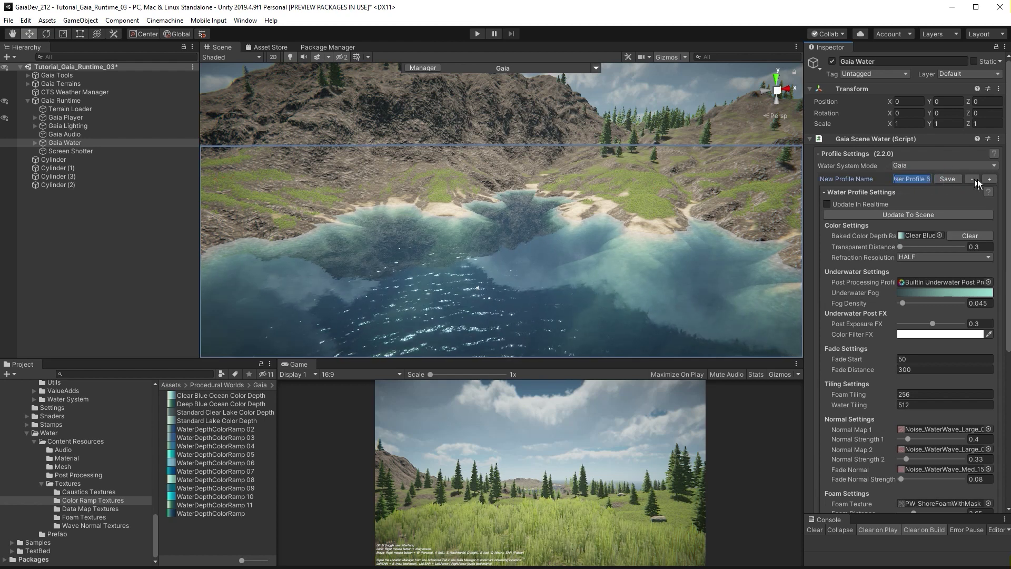
pyautogui.write('Clear Gree')
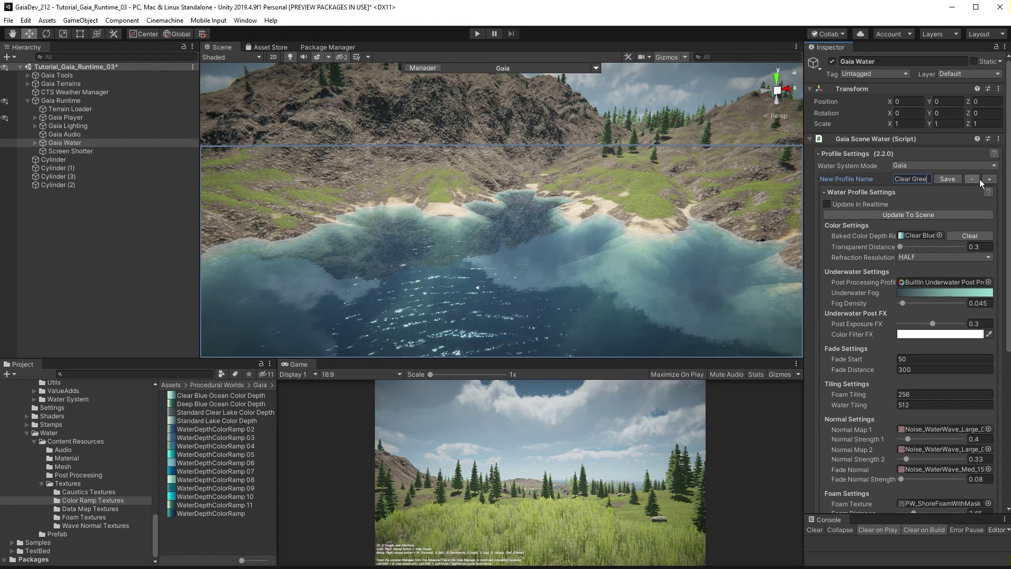
pyautogui.write('n Ocean')
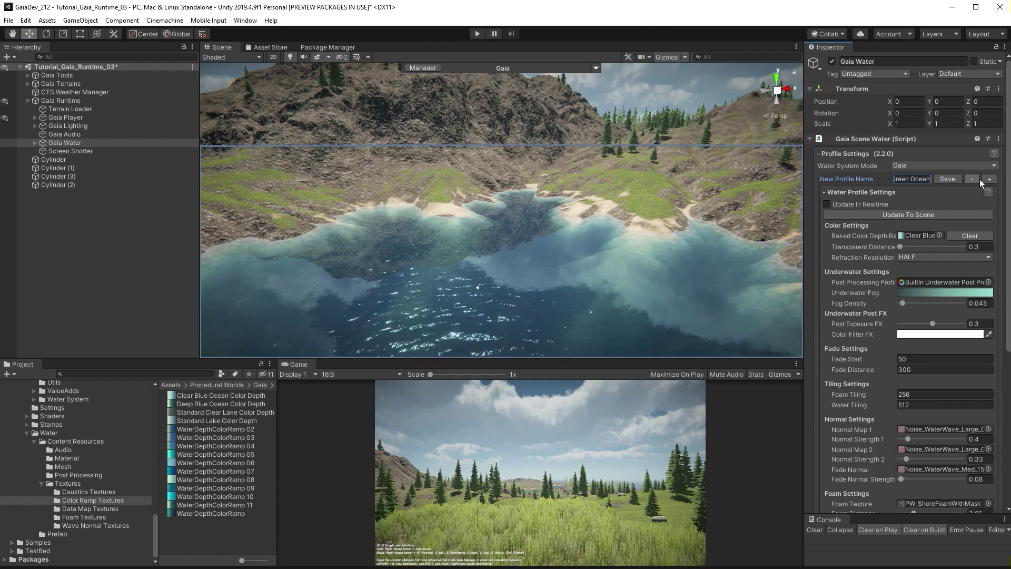
pyautogui.click(948, 178)
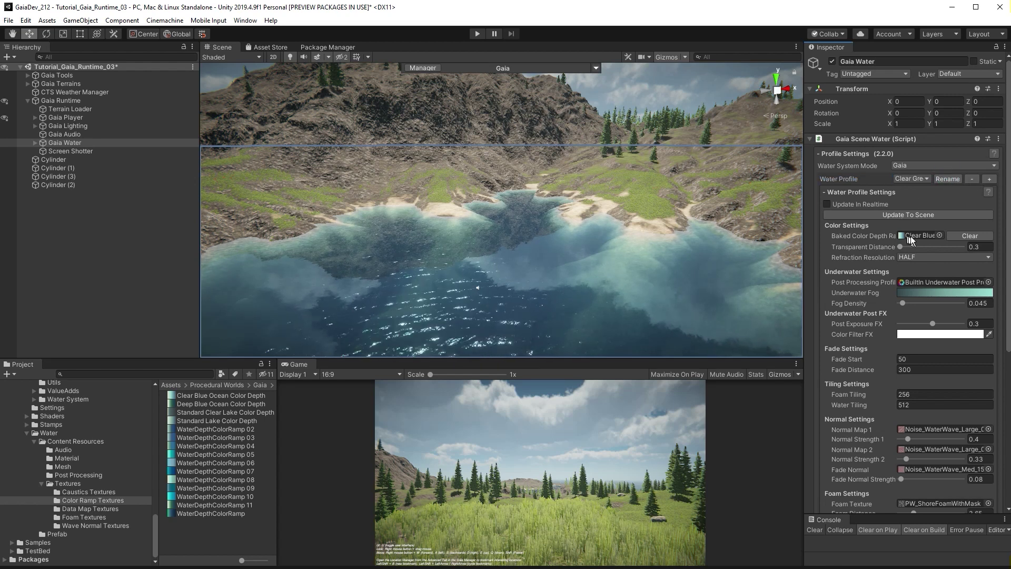
# - Clear Baked Color Depth, apply a gradient preset, and make the 100% key dark green
pyautogui.click(963, 235)
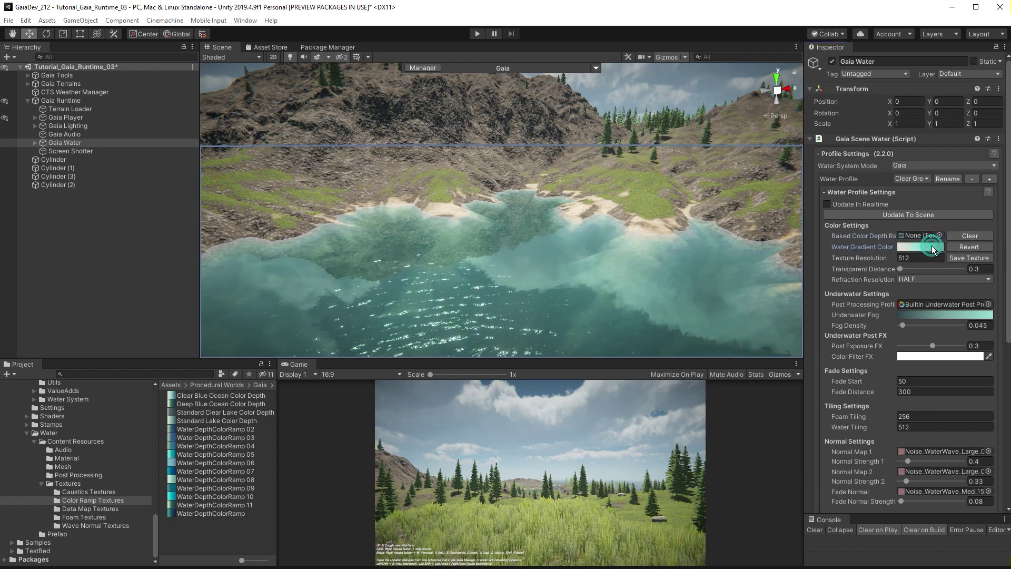
pyautogui.click(928, 246)
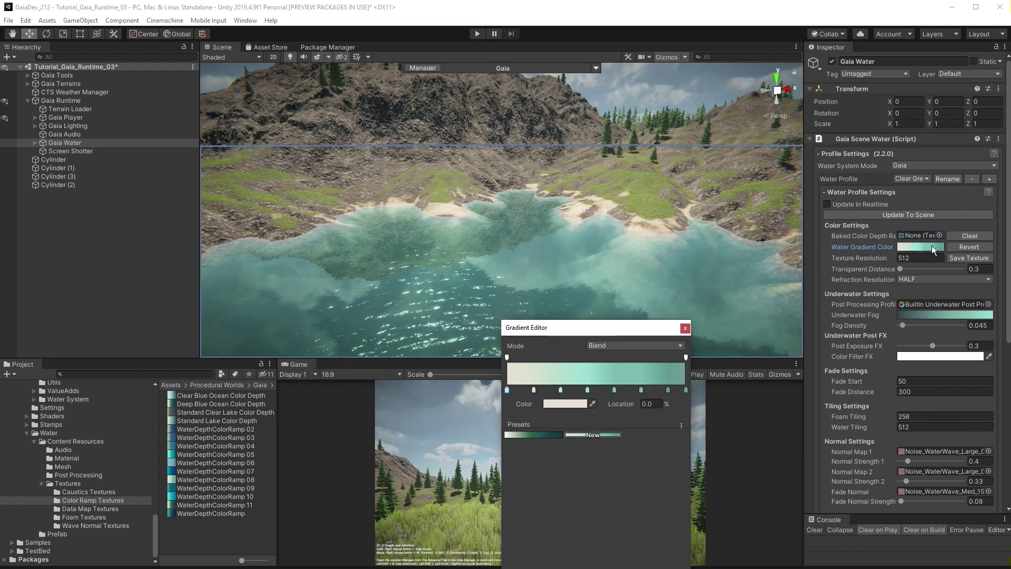
pyautogui.click(541, 433)
pyautogui.click(668, 391)
pyautogui.click(565, 404)
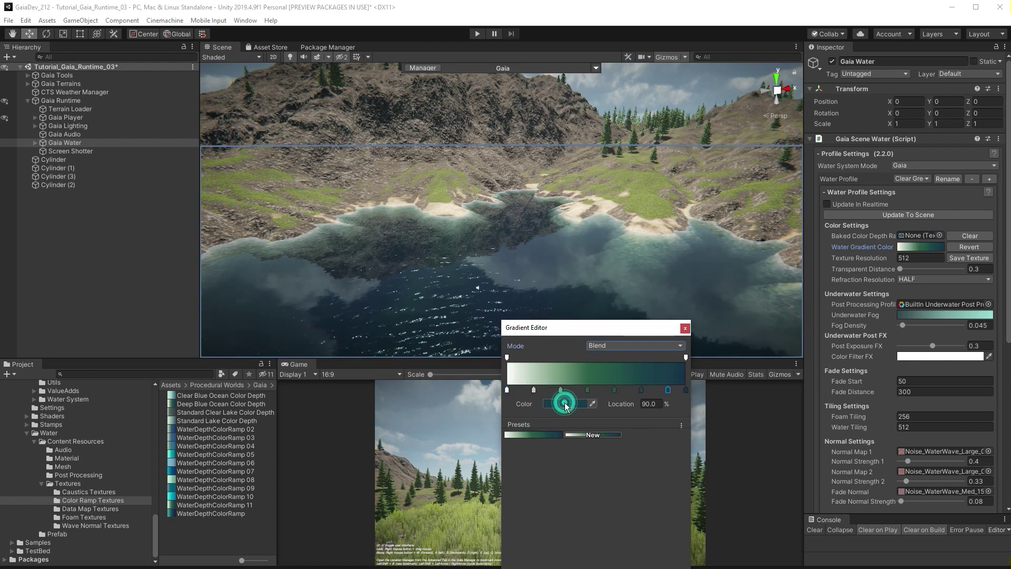
pyautogui.click(686, 390)
pyautogui.click(686, 392)
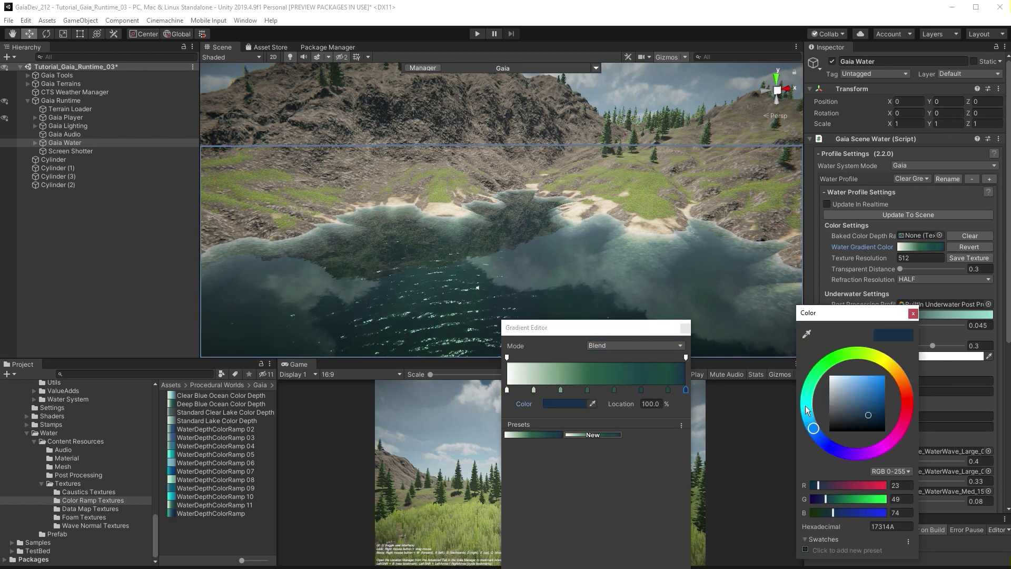
pyautogui.moveTo(804, 406); pyautogui.dragTo(811, 370)
pyautogui.moveTo(870, 418); pyautogui.dragTo(871, 420)
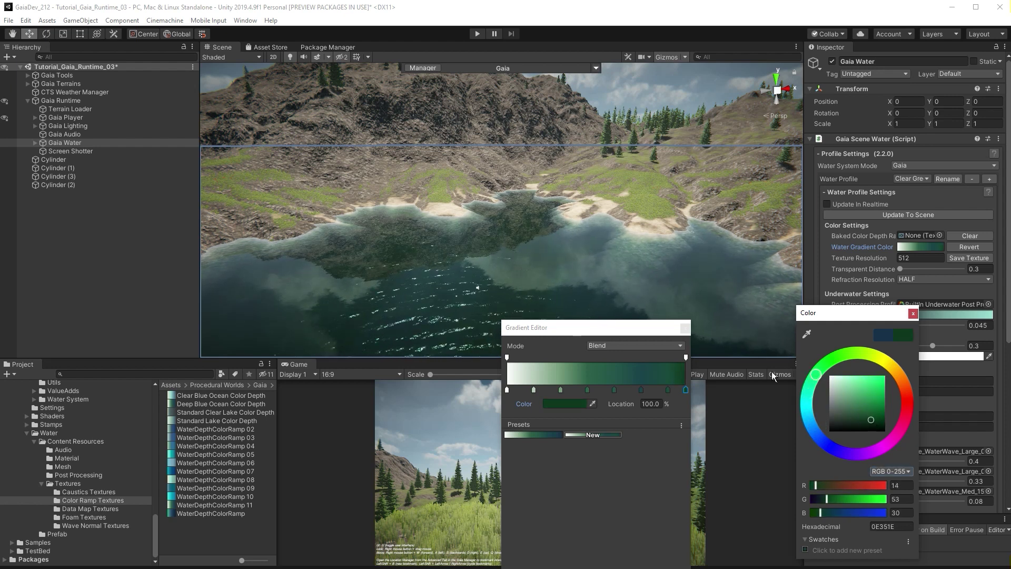
# - Recolour the 75% gradient key green and save the gradient as a new preset
pyautogui.click(641, 390)
pyautogui.click(565, 404)
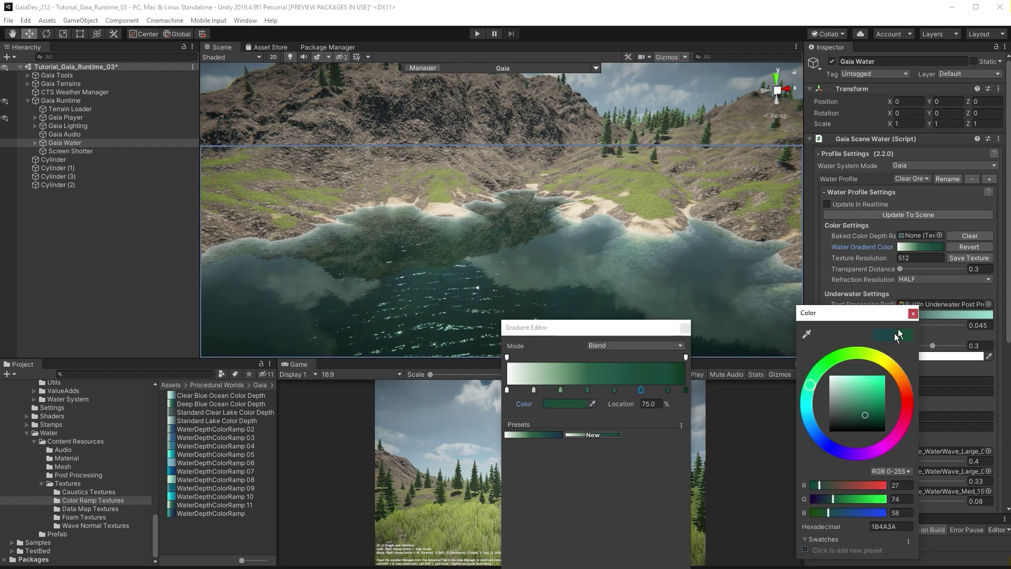
pyautogui.click(634, 348)
pyautogui.moveTo(605, 327); pyautogui.dragTo(705, 235)
pyautogui.click(706, 343)
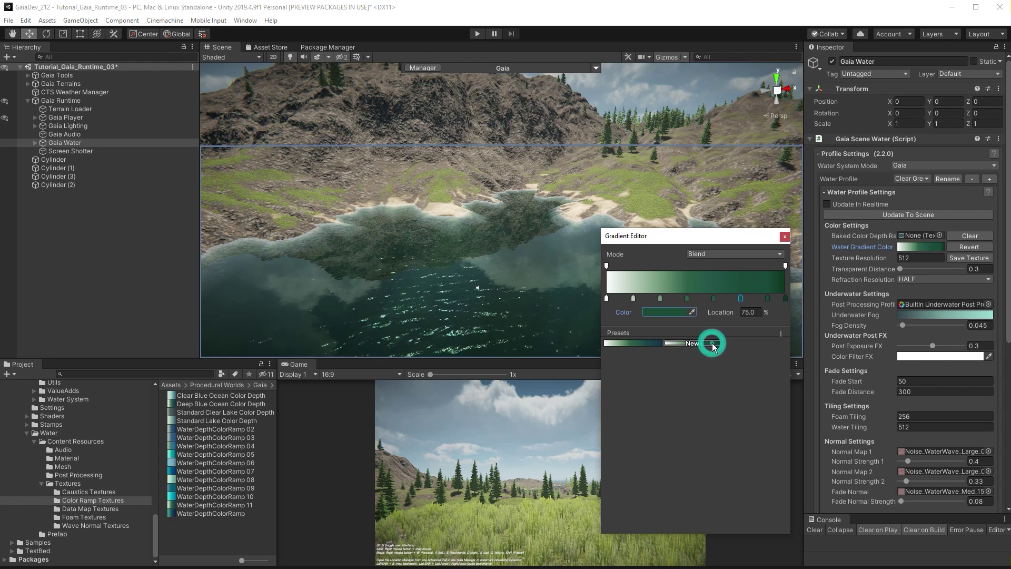